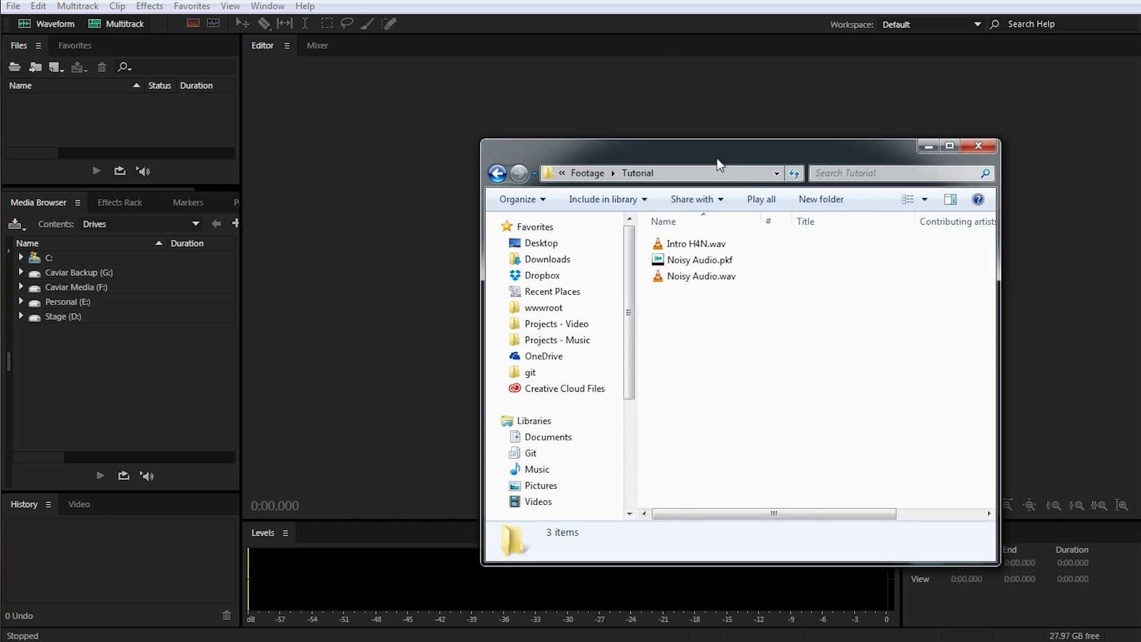
- Drag Noisy Audio.wav from the Explorer Tutorial folder onto Audition's editor to open its waveform
drag(719, 161, 355, 205)
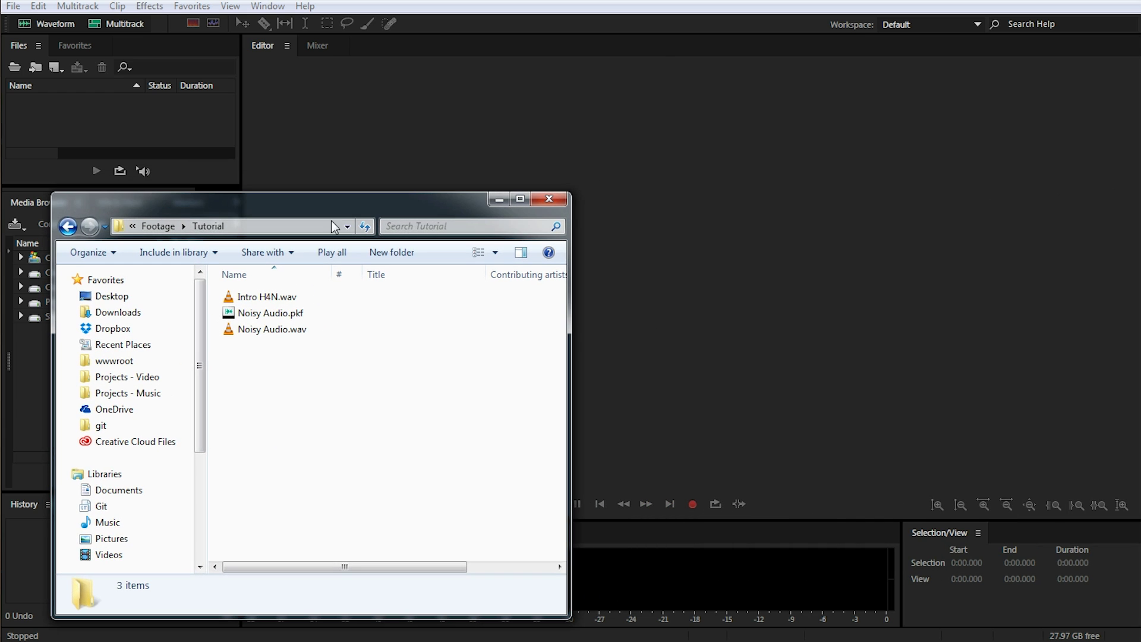
click(267, 331)
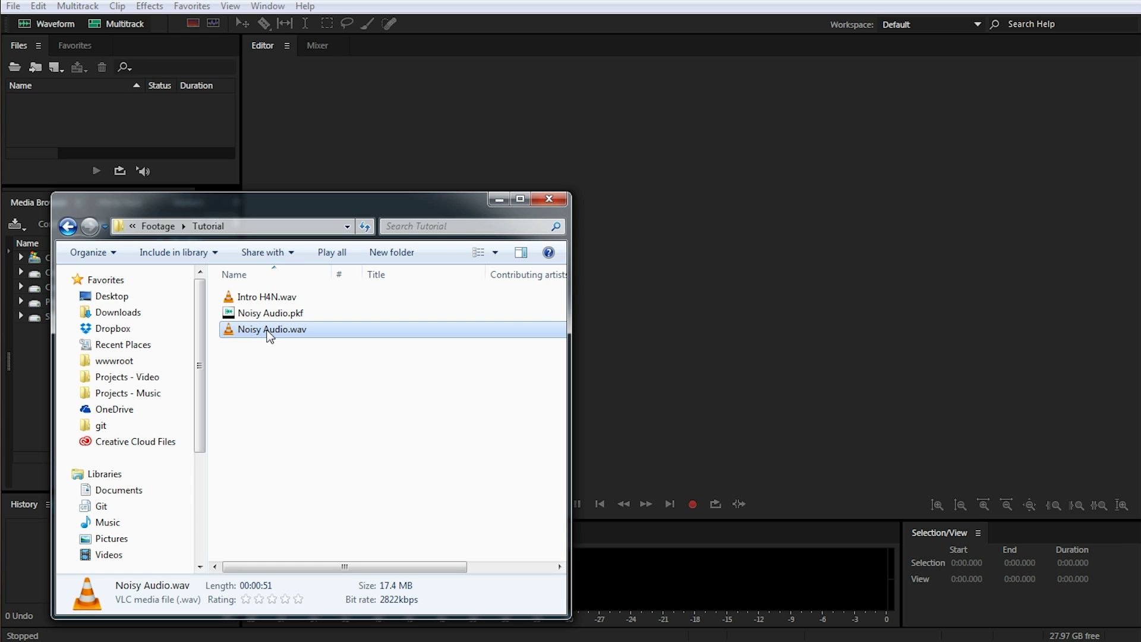
drag(269, 333, 792, 233)
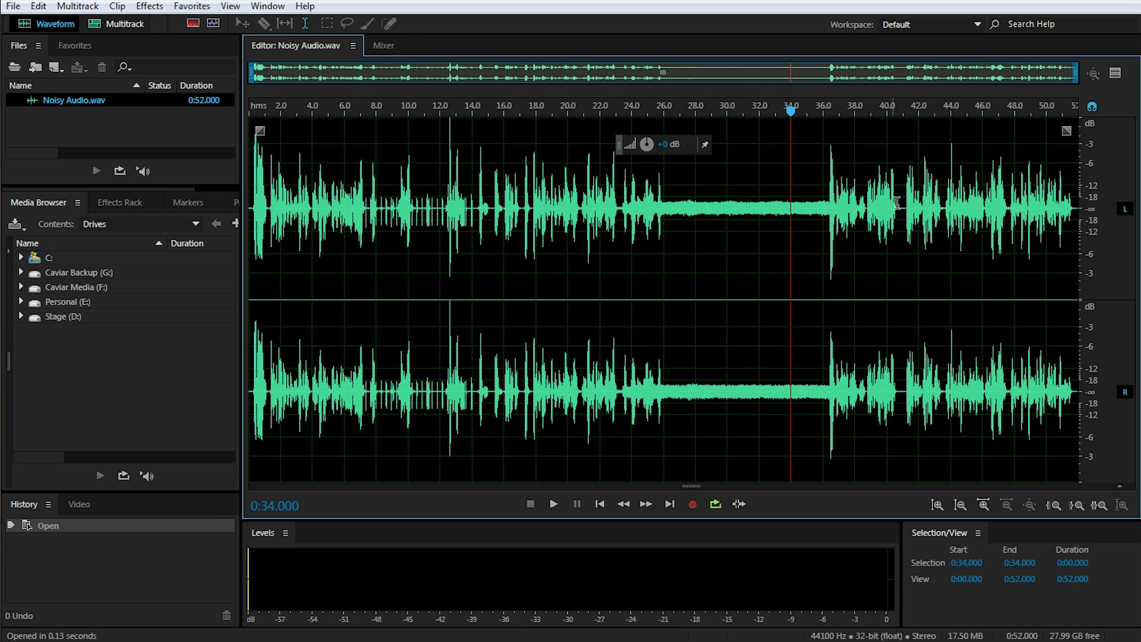
- Listen to Noisy Audio.wav starting from 0:18
click(535, 223)
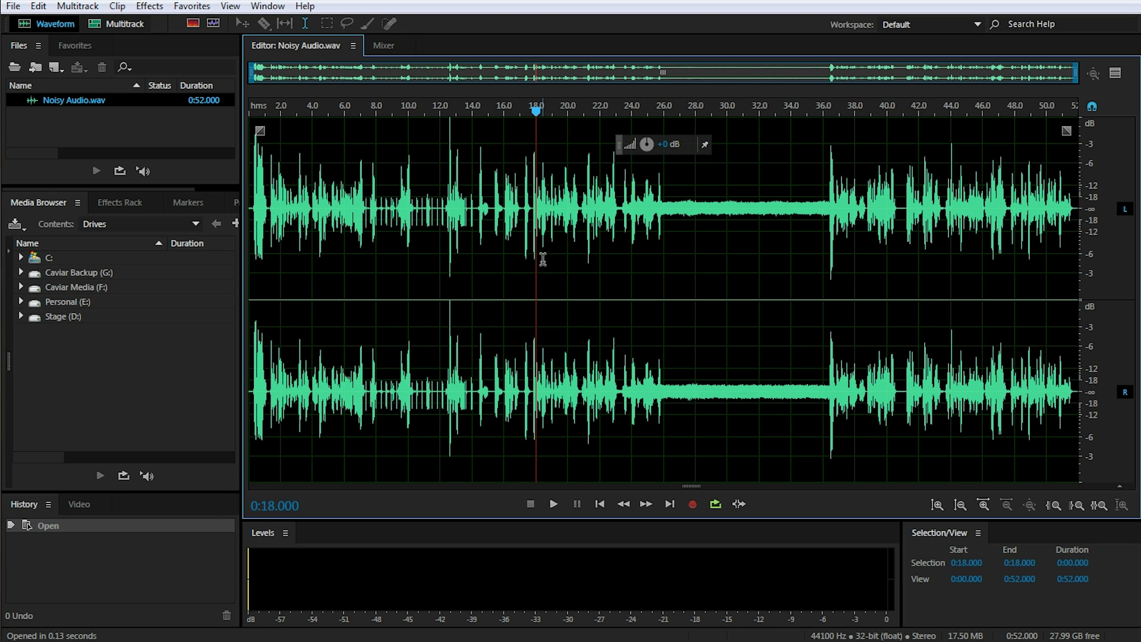
key(space)
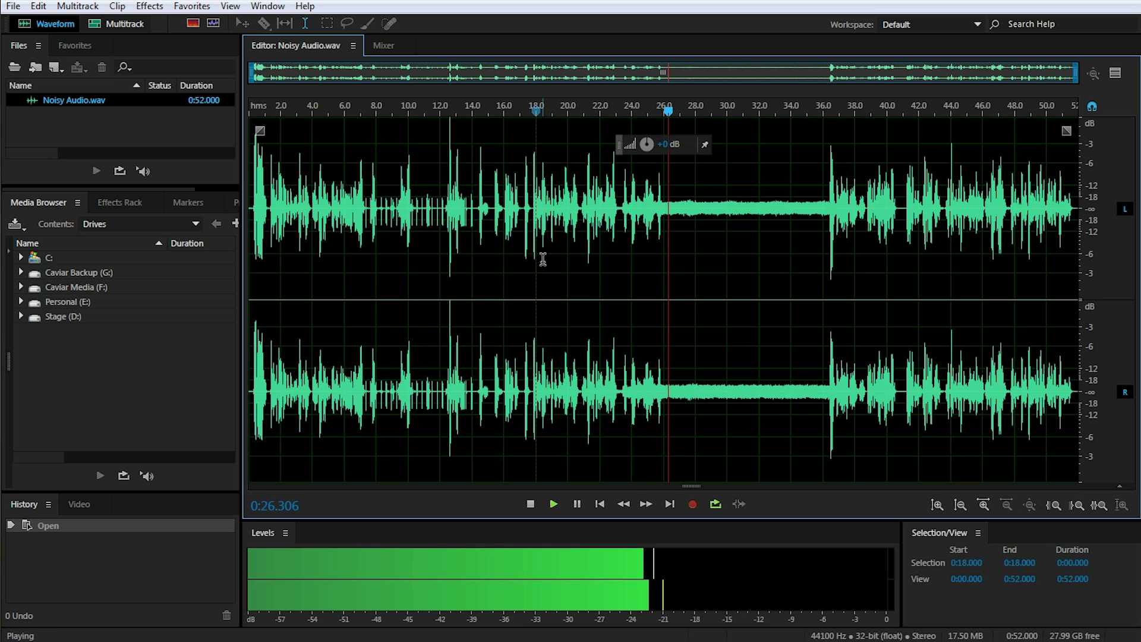
key(space)
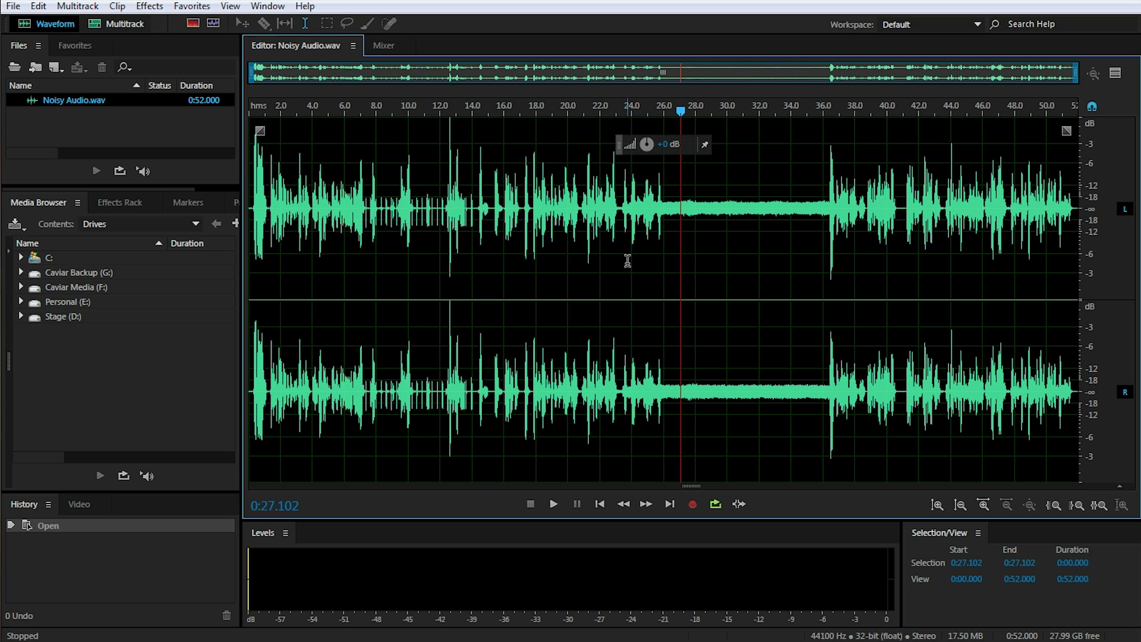
- Audition the quiet noisy section around 26–35 s, then select and zoom into the 6.753–12.927 s speech
drag(672, 267, 817, 273)
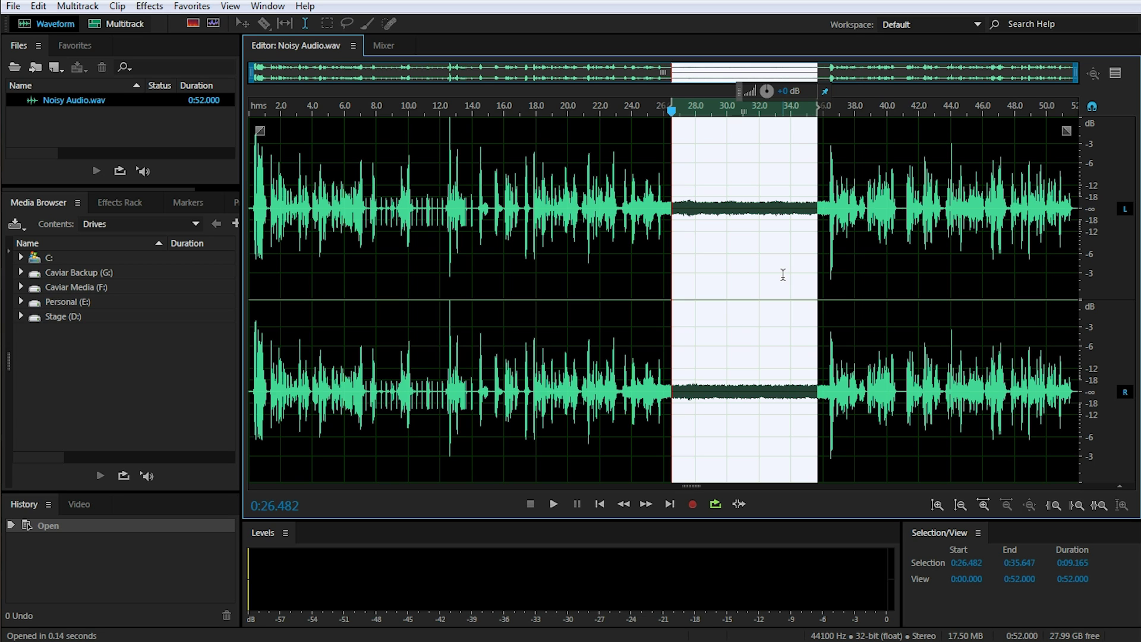
key(space)
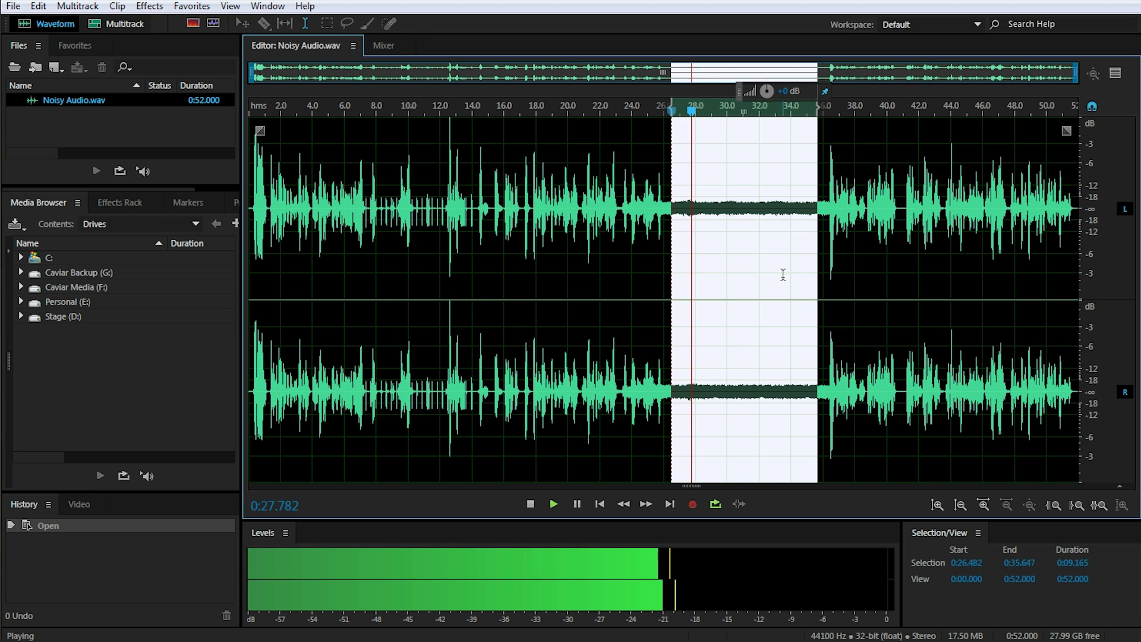
key(space)
drag(357, 214, 455, 220)
scroll(373, 230, up, 2)
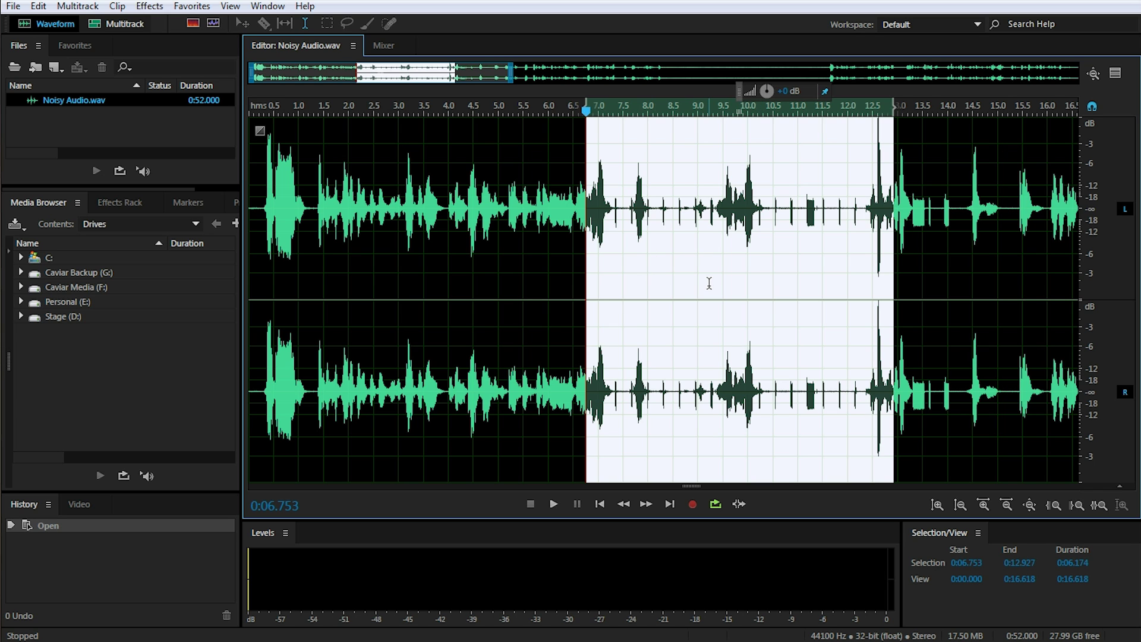
key(space)
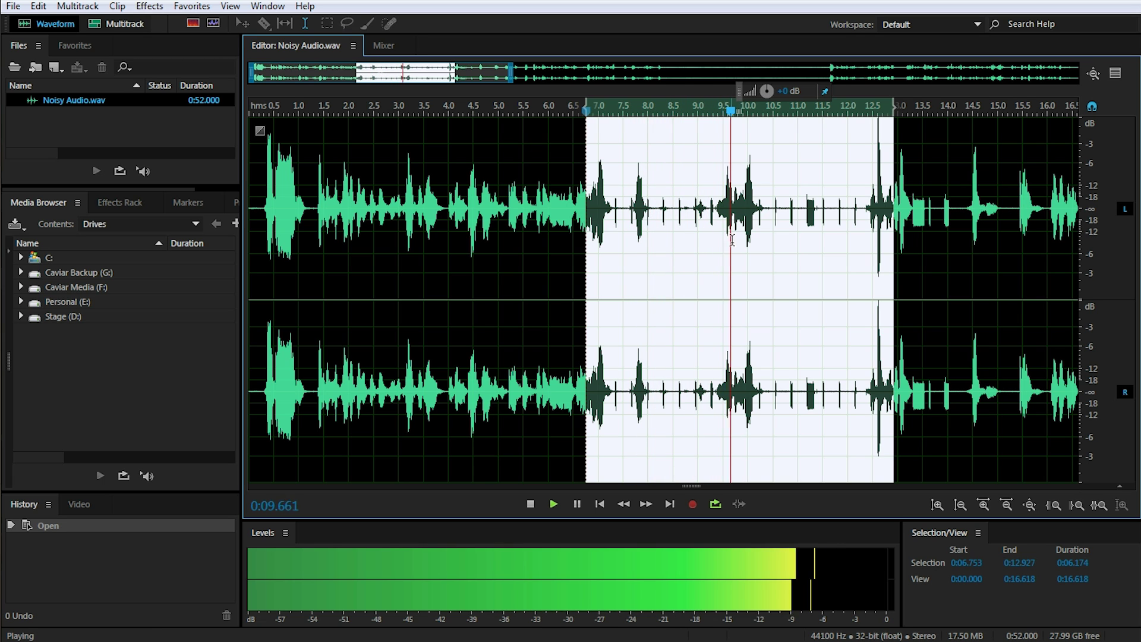
key(space)
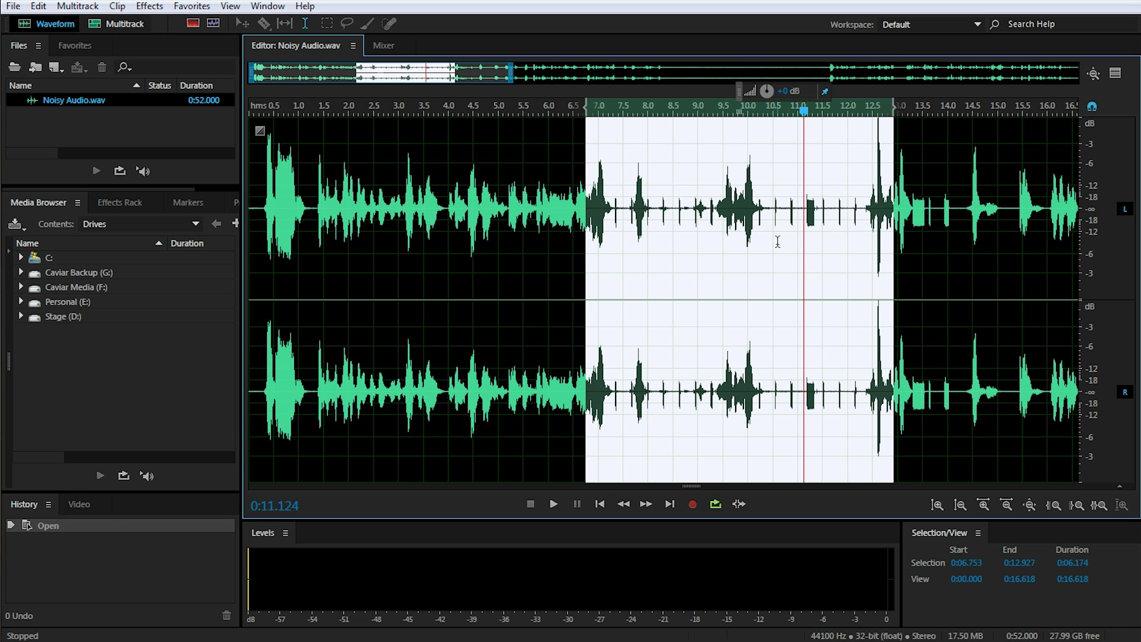
key(backslash)
- Select the roughly 27–35 s noise stretch, zoom in on it, and play it
drag(680, 232, 811, 238)
key(equal)
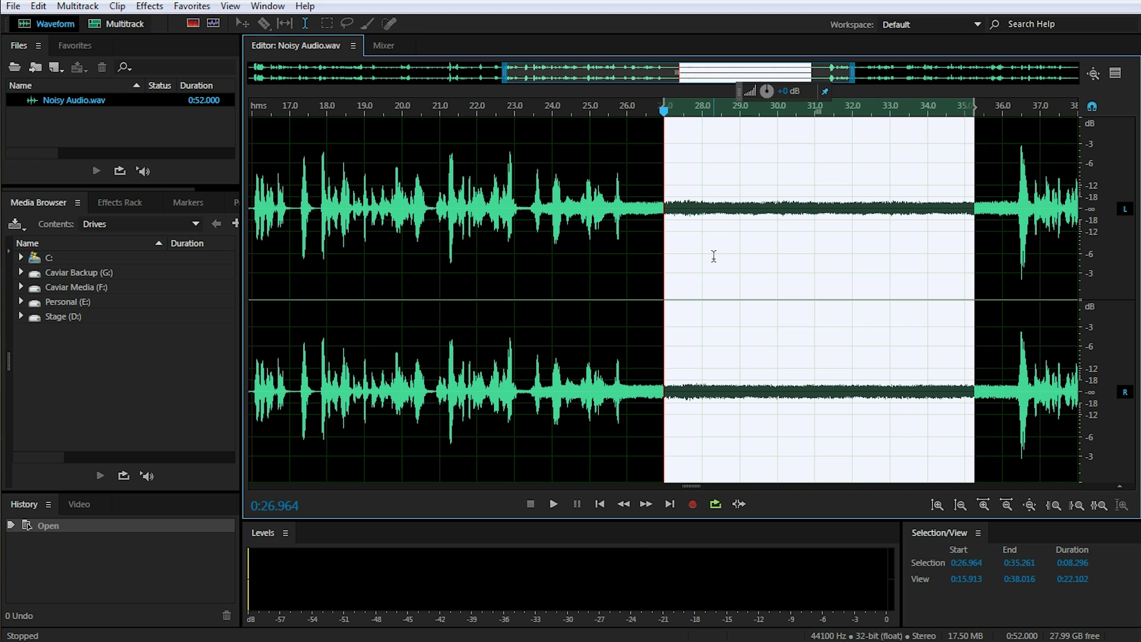
key(space)
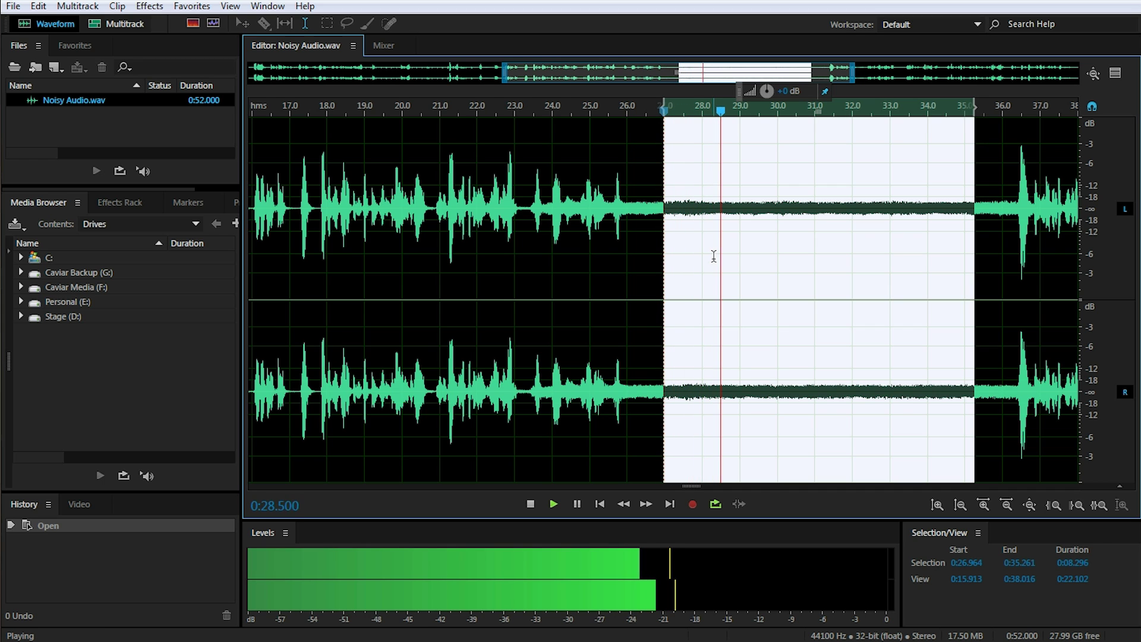
key(space)
- Refine the noise selection to 0:28.625–0:33.000 and play it back
click(676, 241)
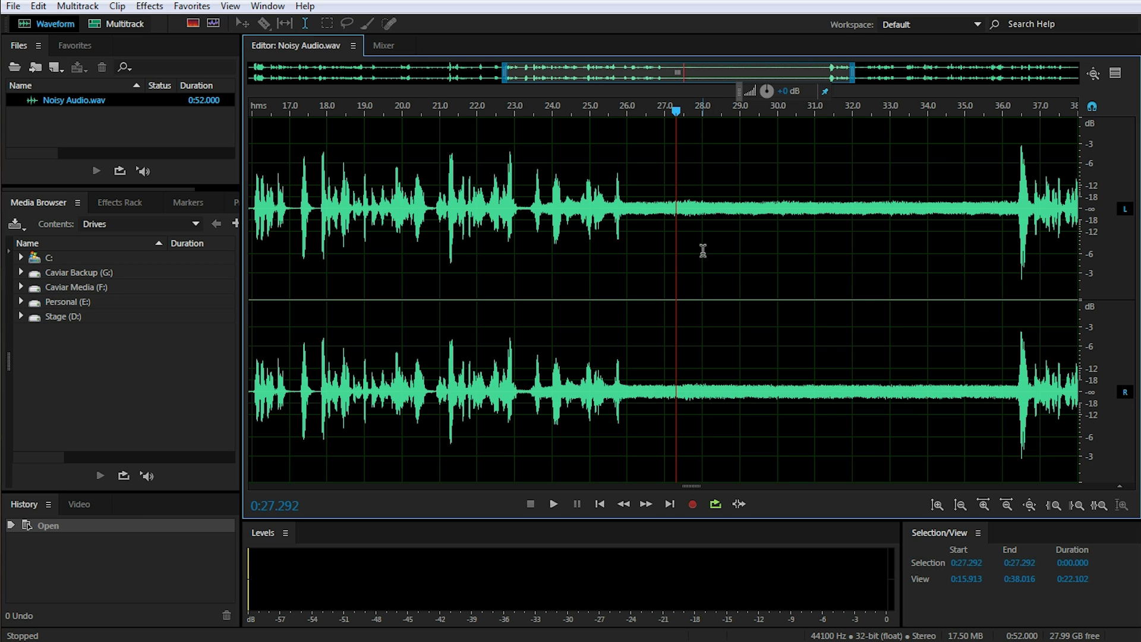
drag(678, 238, 711, 228)
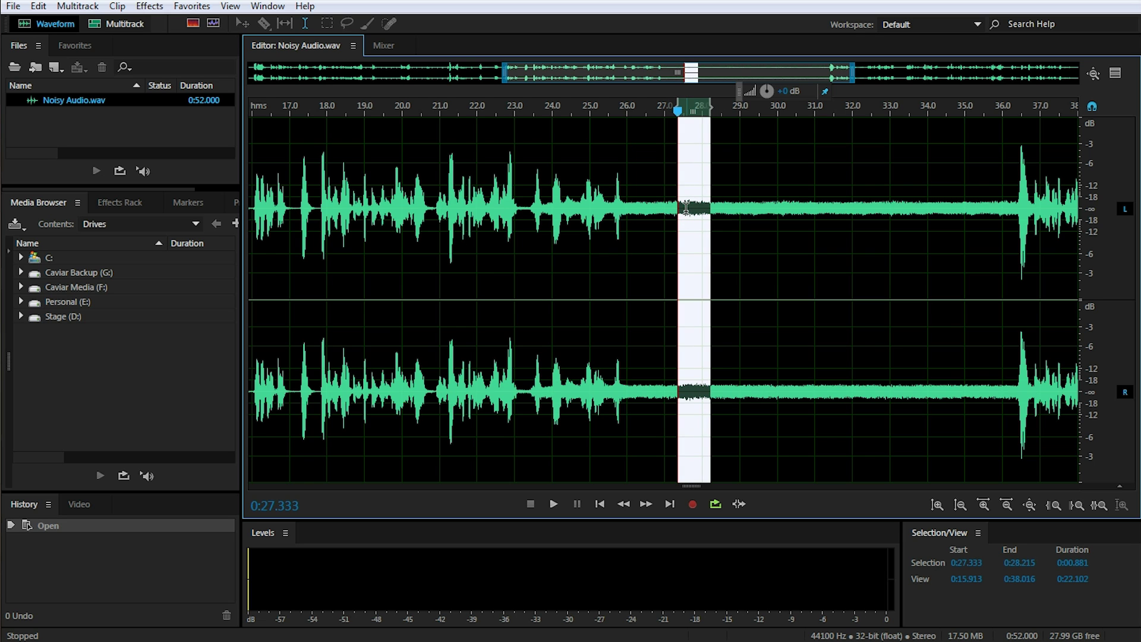
click(785, 243)
drag(727, 215, 890, 217)
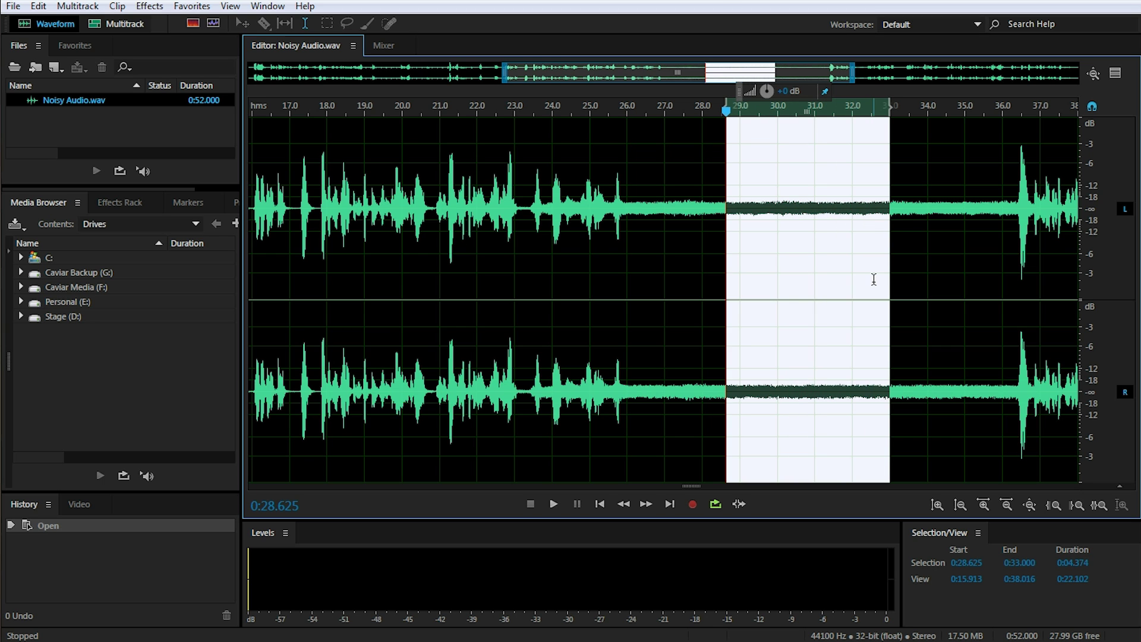
key(space)
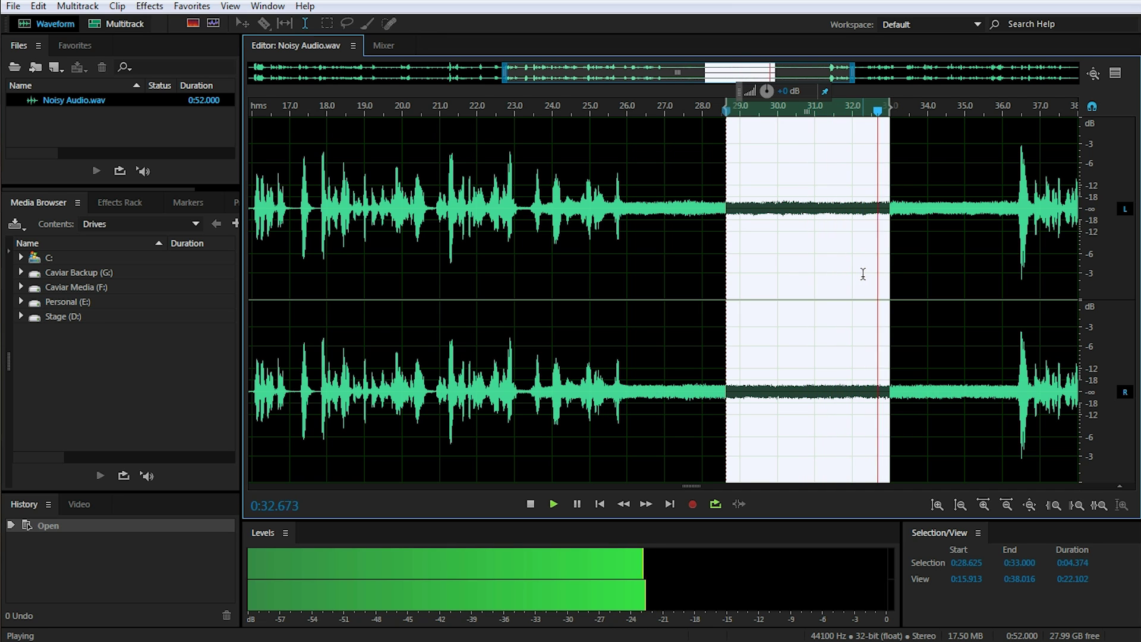
key(space)
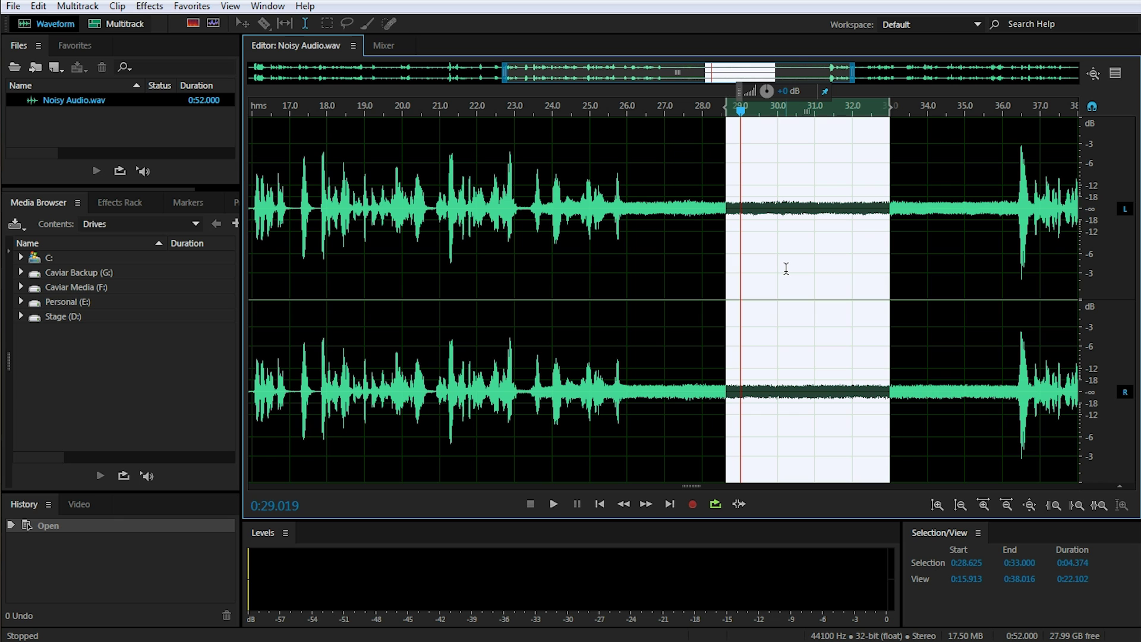
click(156, 9)
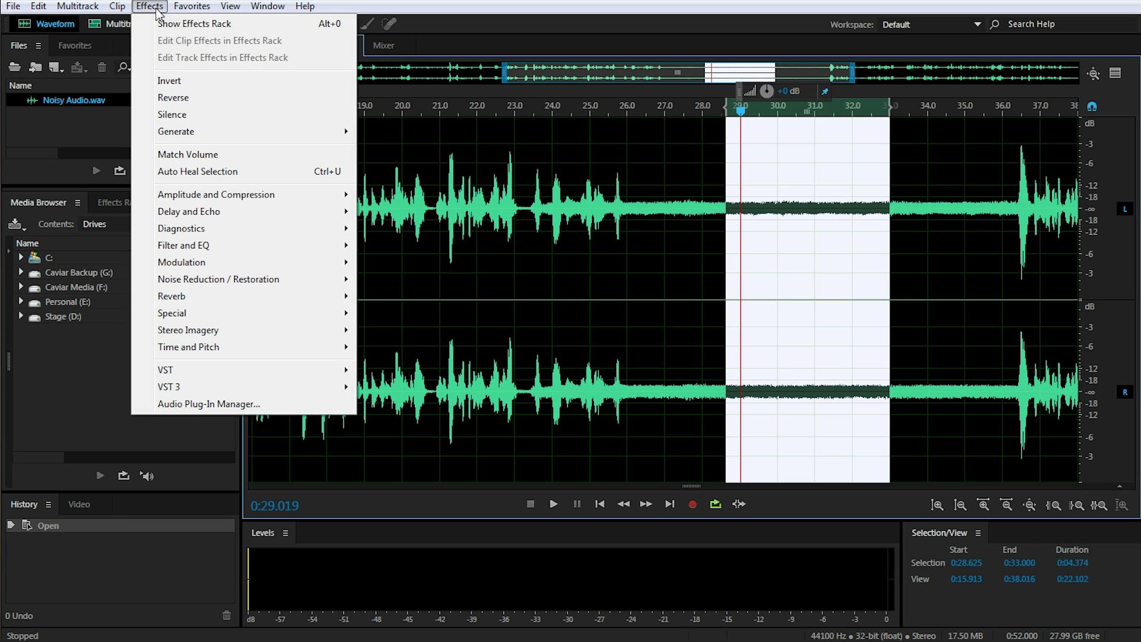
- Launch Effects > Noise Reduction / Restoration > Sound Remover (process) and reposition its dialog
mouse_move(237, 284)
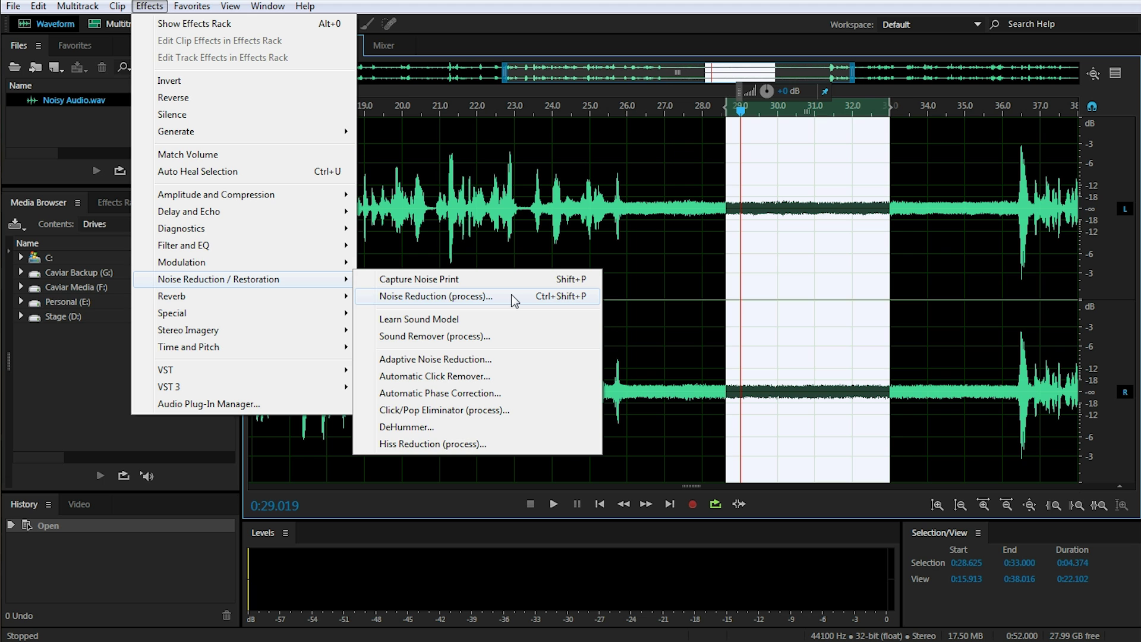
click(497, 336)
mouse_move(426, 297)
mouse_down()
mouse_move(434, 403)
mouse_move(437, 300)
mouse_up()
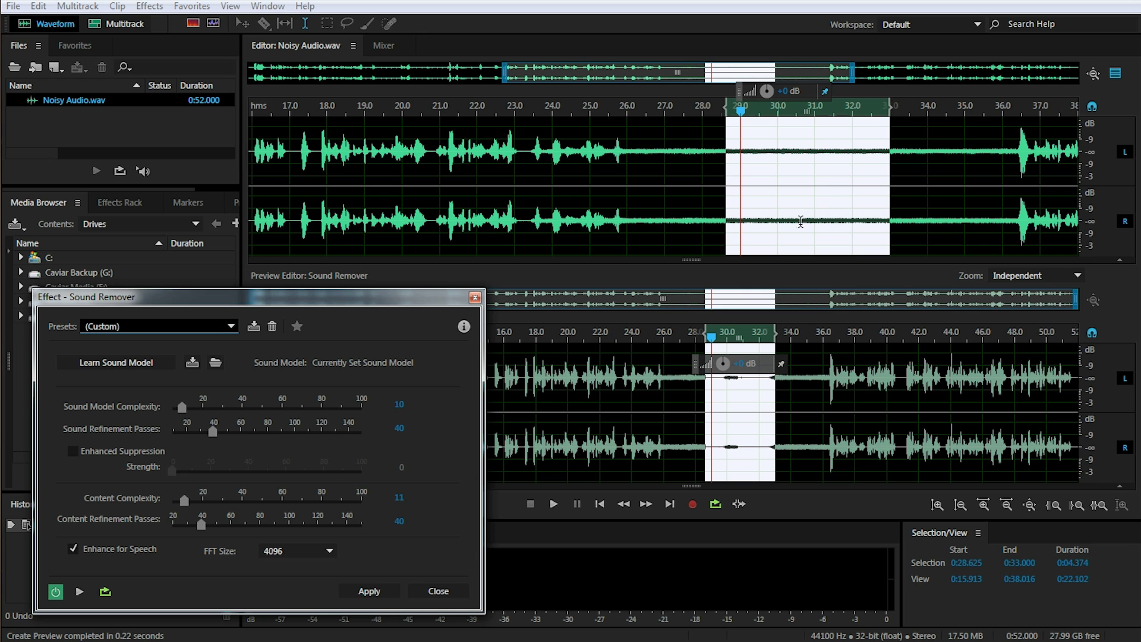
click(125, 364)
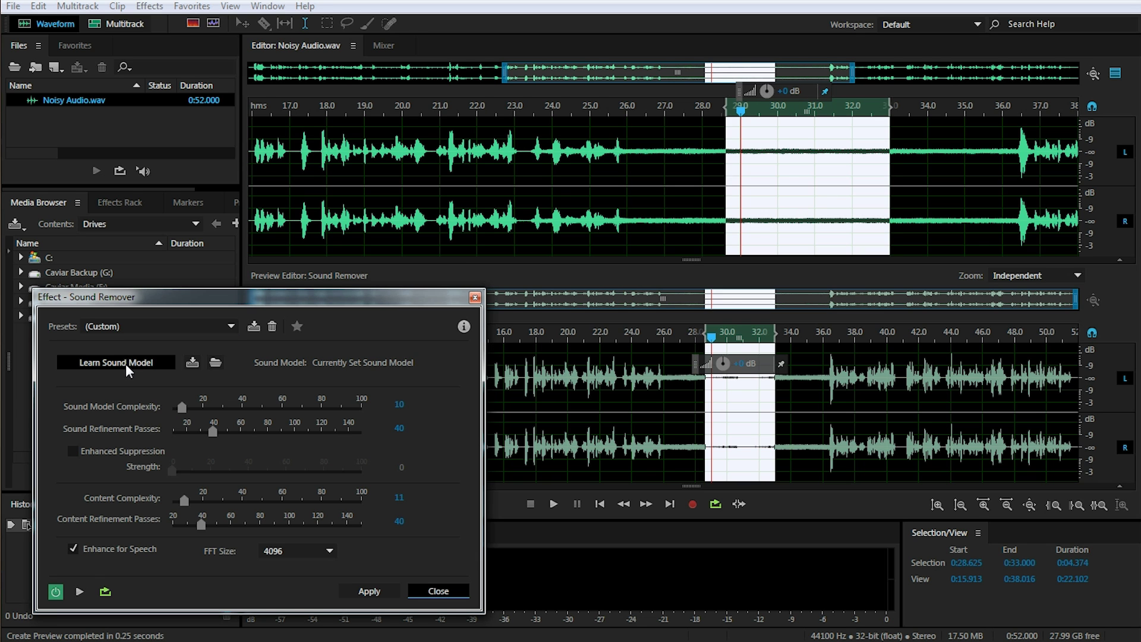
click(805, 196)
click(465, 175)
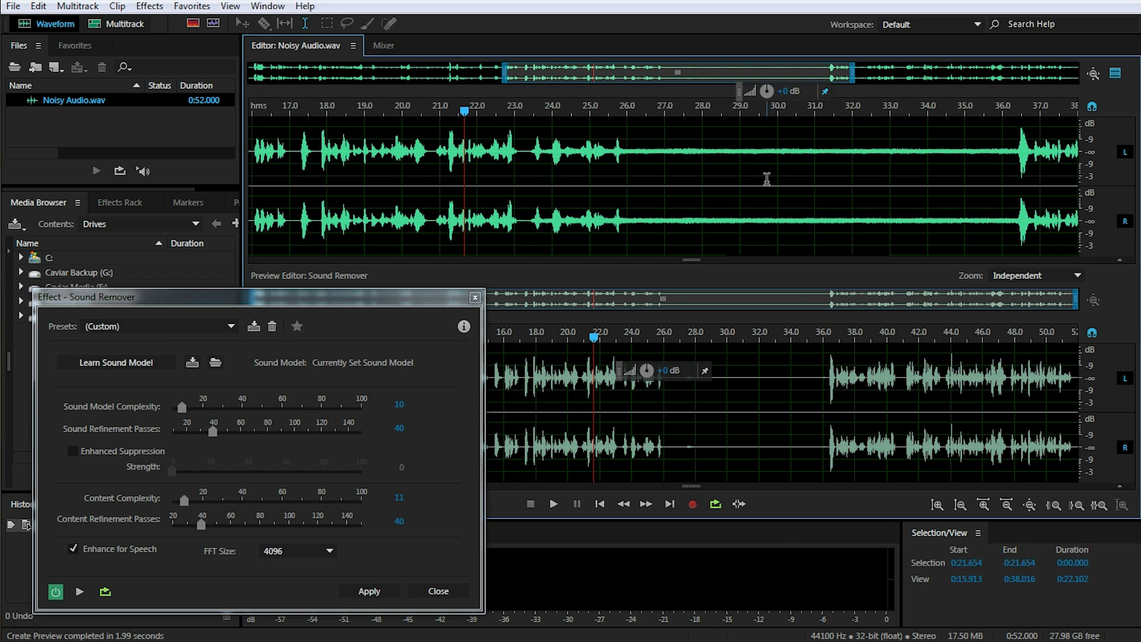
key(space)
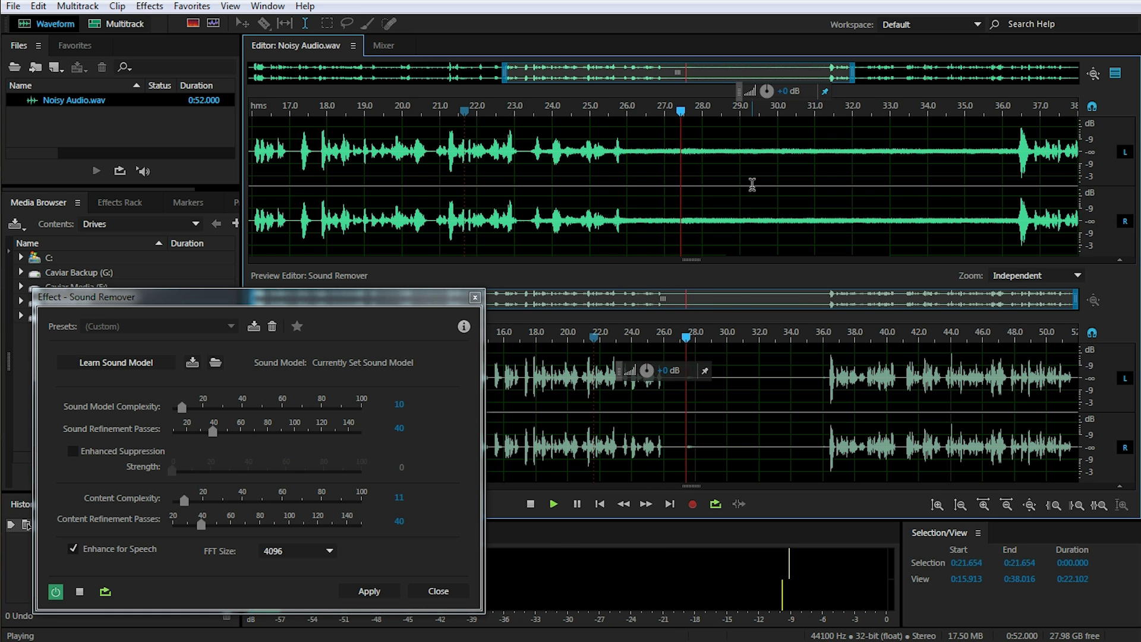
key(space)
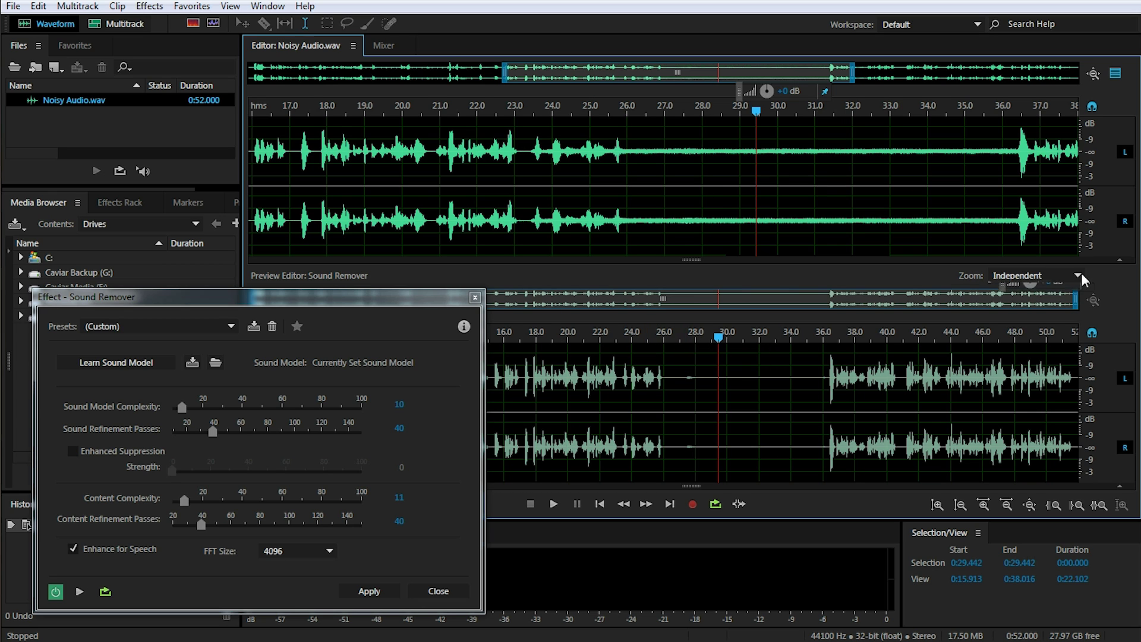
click(664, 400)
scroll(664, 400, up, 1)
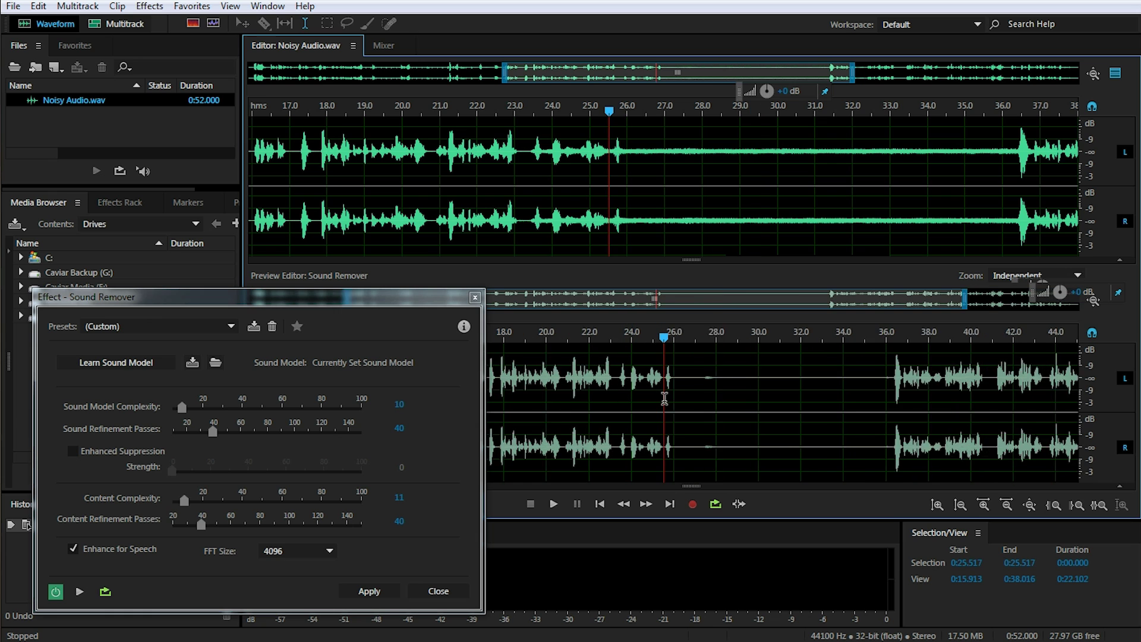
scroll(664, 399, up, 1)
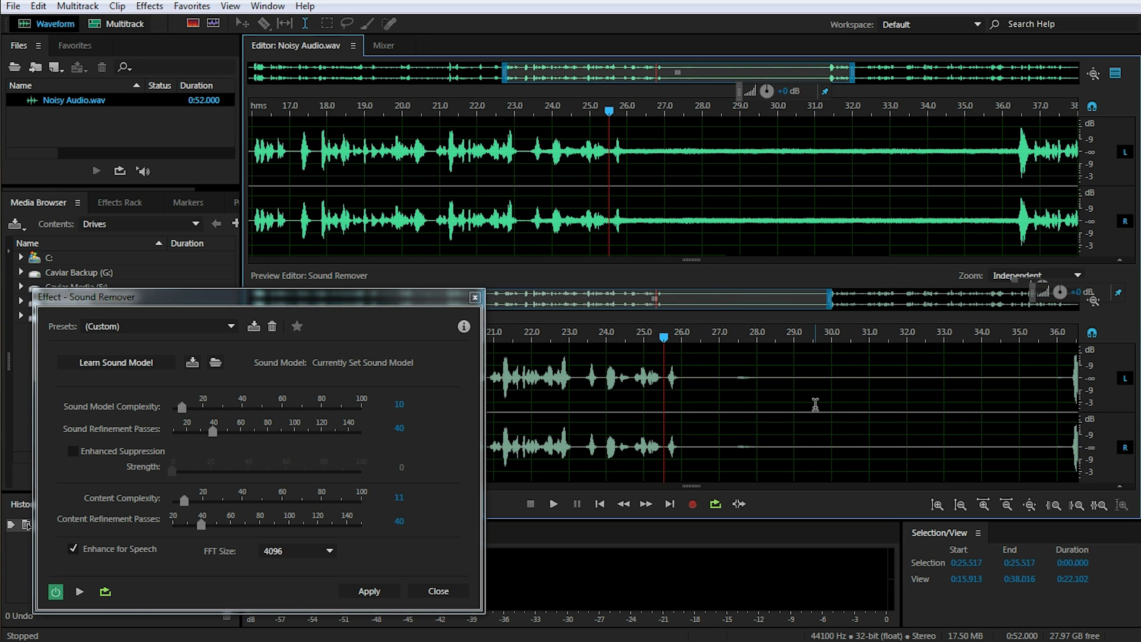
drag(770, 301, 796, 302)
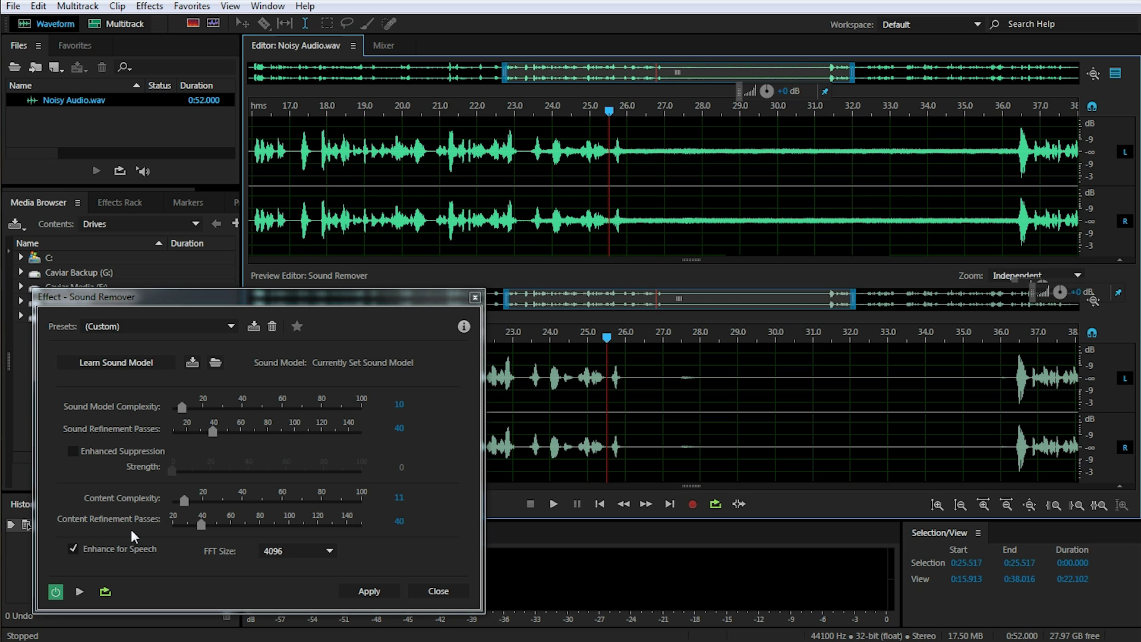
- With Enhance for Speech kept on, select the entire file and apply Sound Remover
click(75, 547)
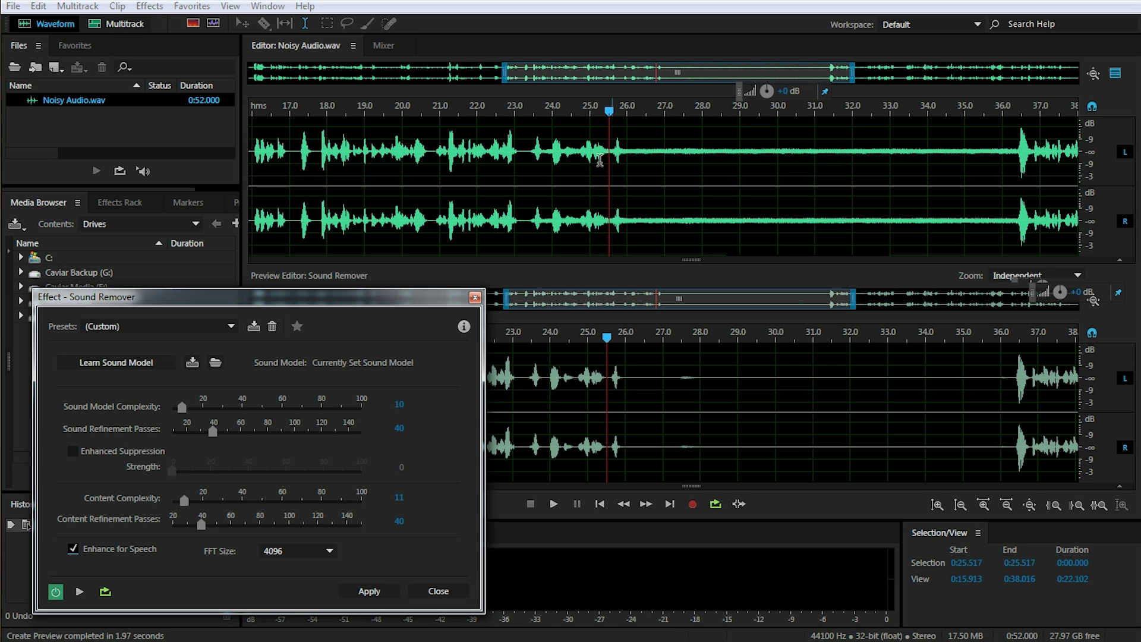
click(542, 157)
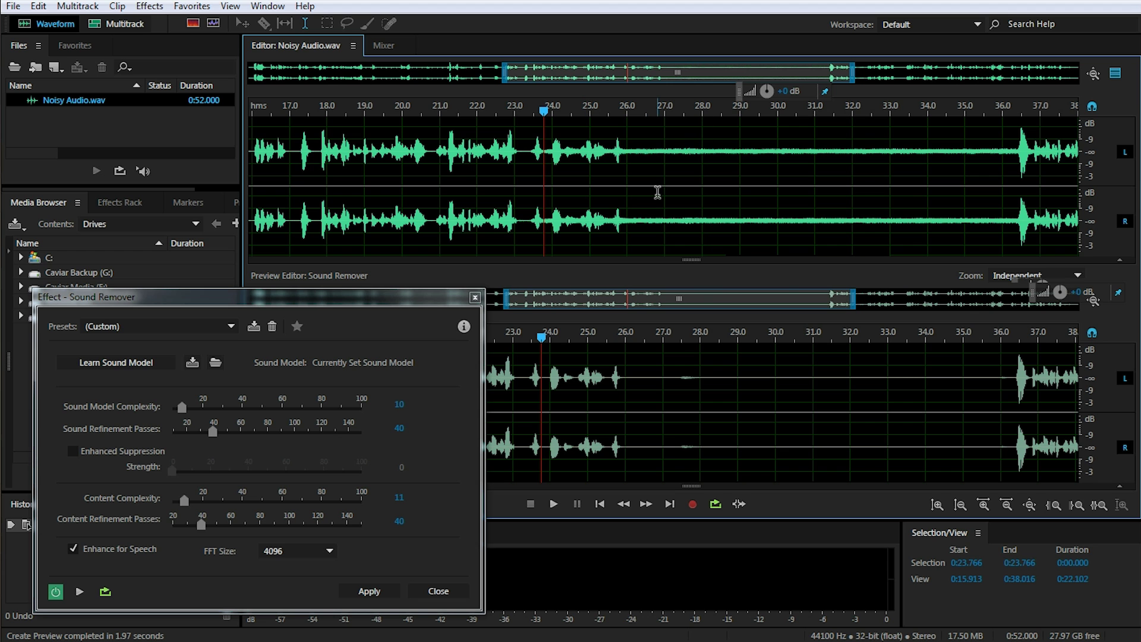
key(ctrl+a)
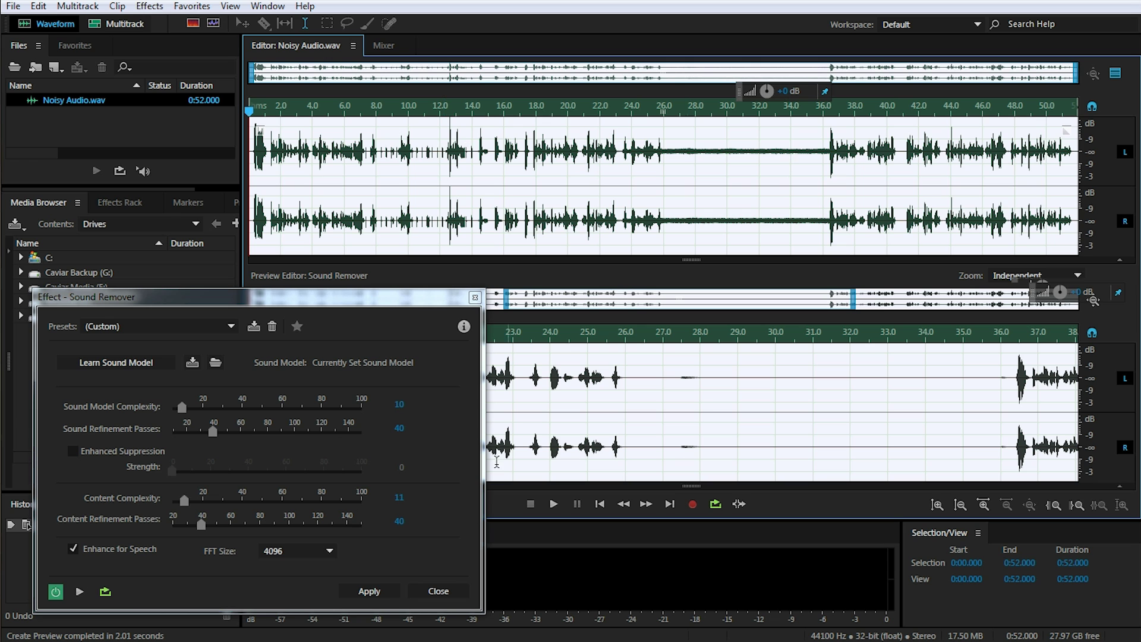
click(373, 592)
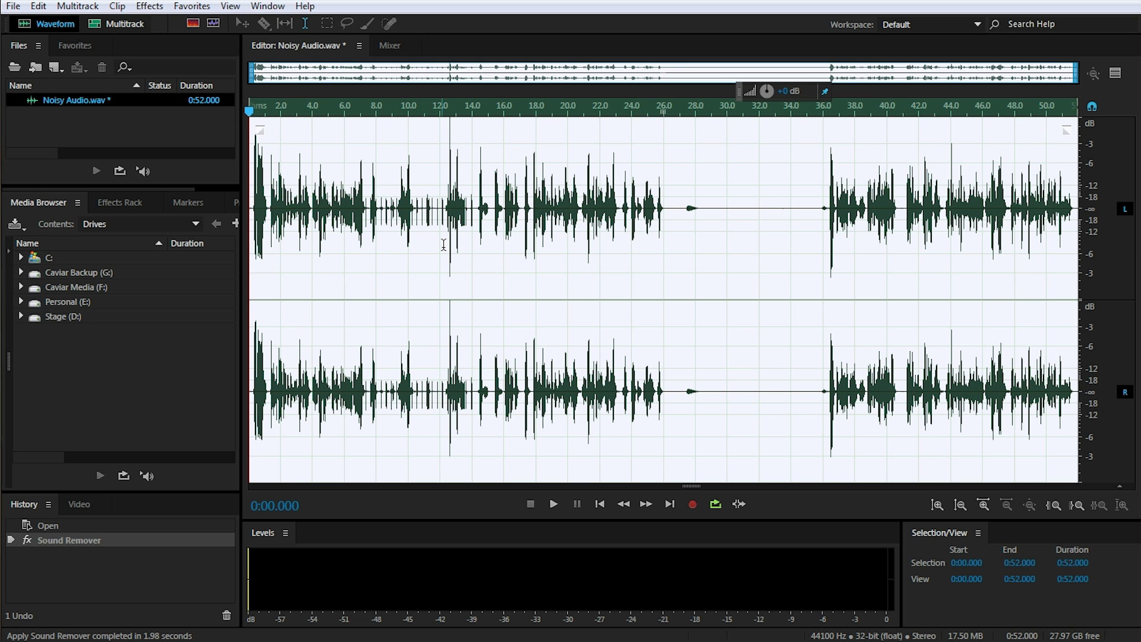
click(653, 219)
drag(632, 229, 844, 241)
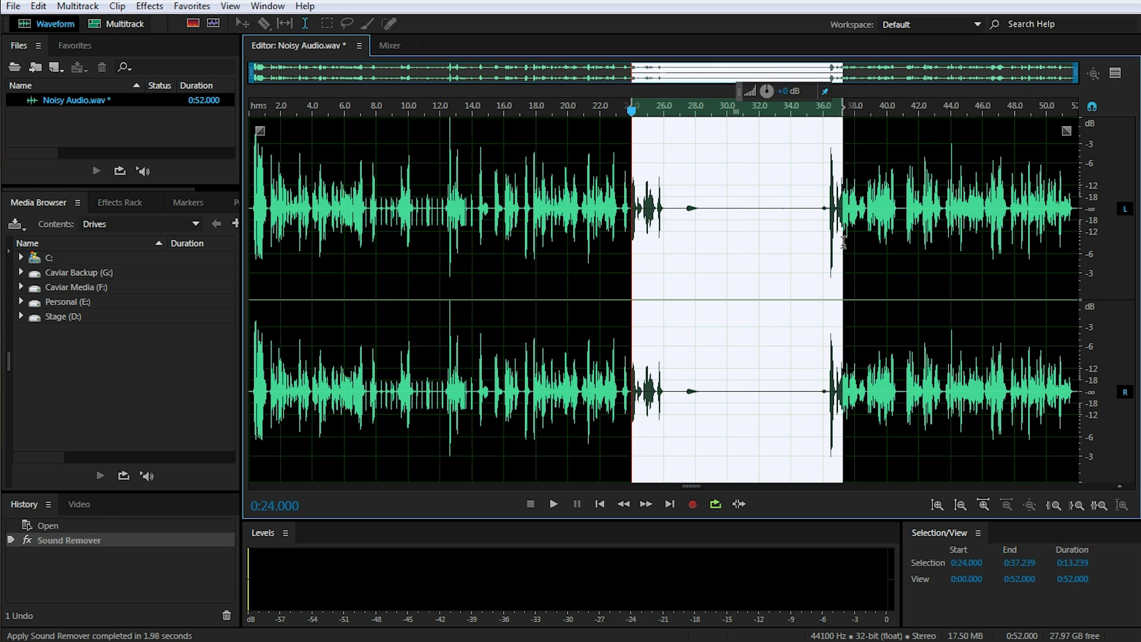
click(631, 235)
key(space)
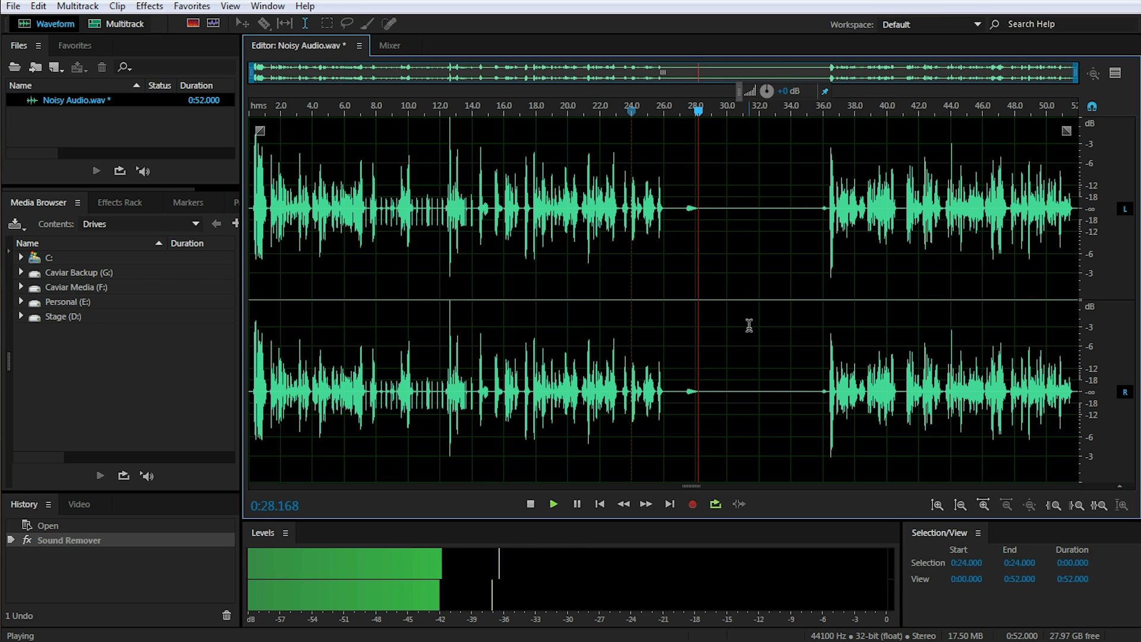
key(space)
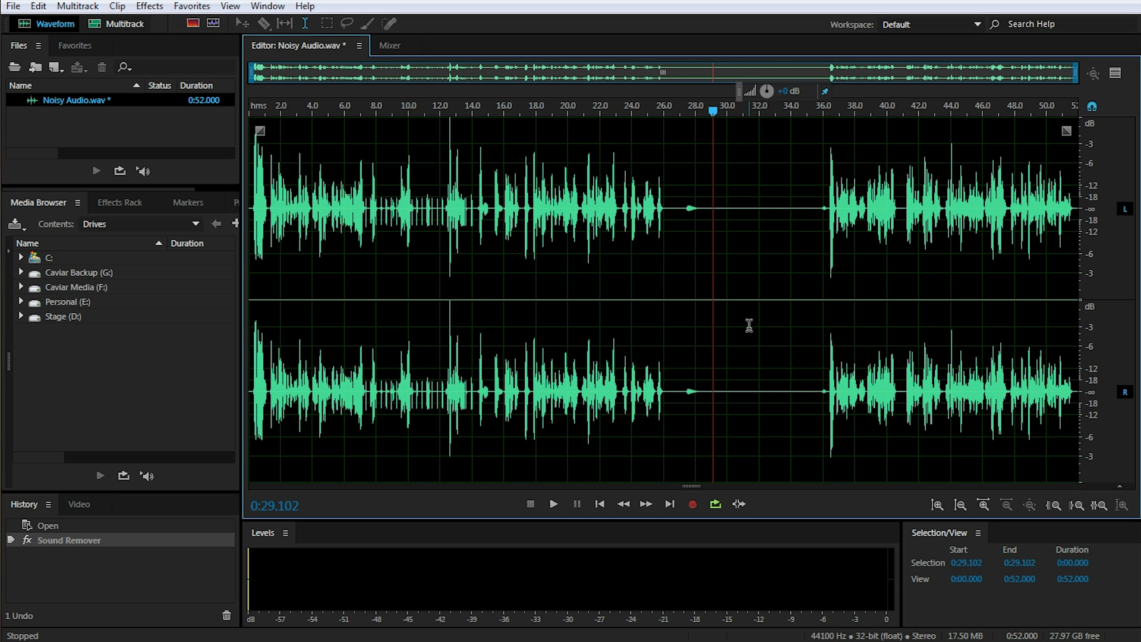
drag(356, 236, 458, 232)
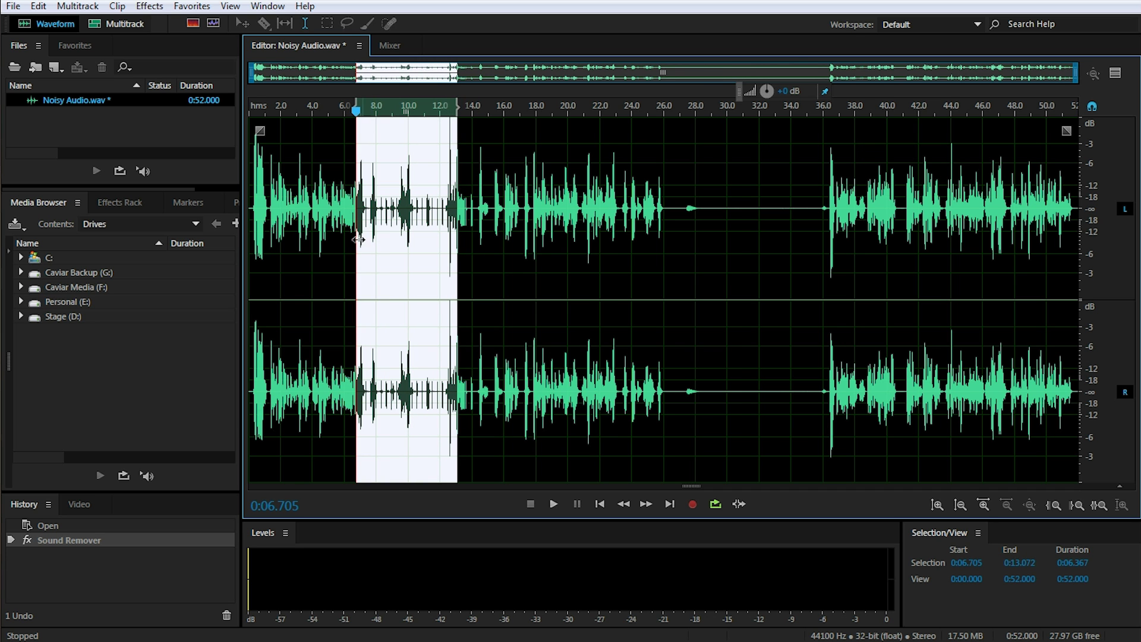
key(equal)
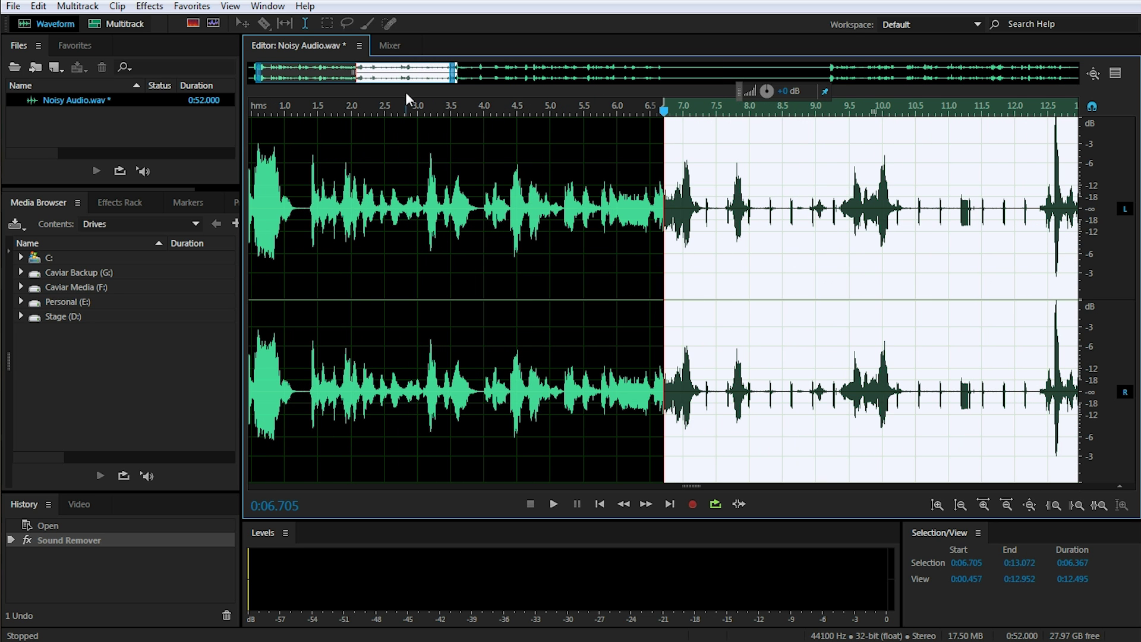
scroll(503, 212, right, 5)
click(501, 217)
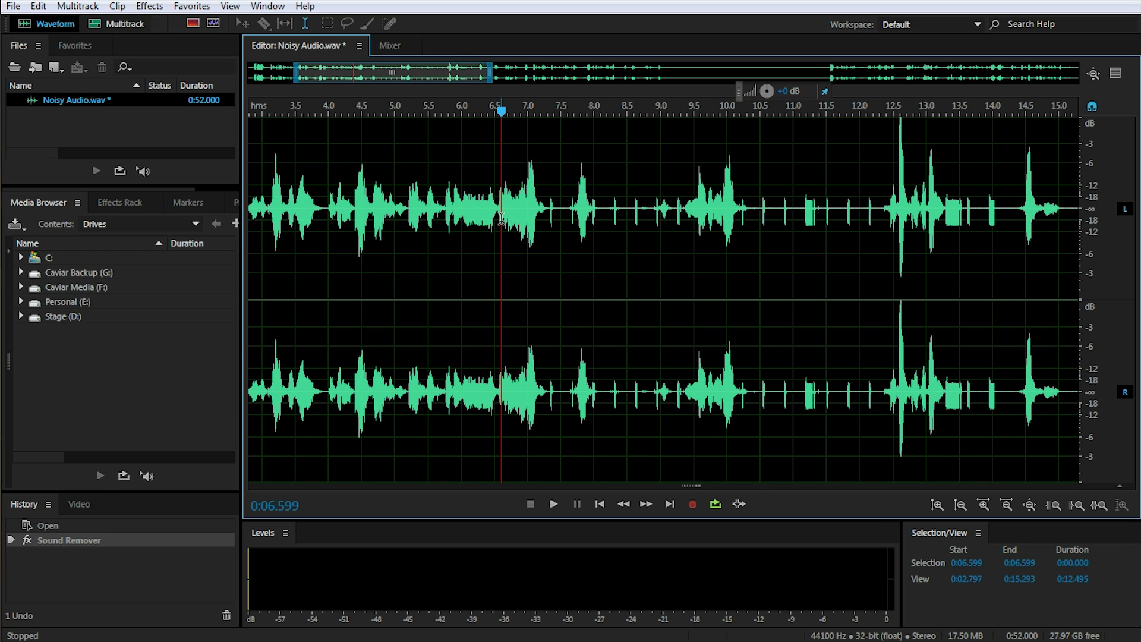
key(space)
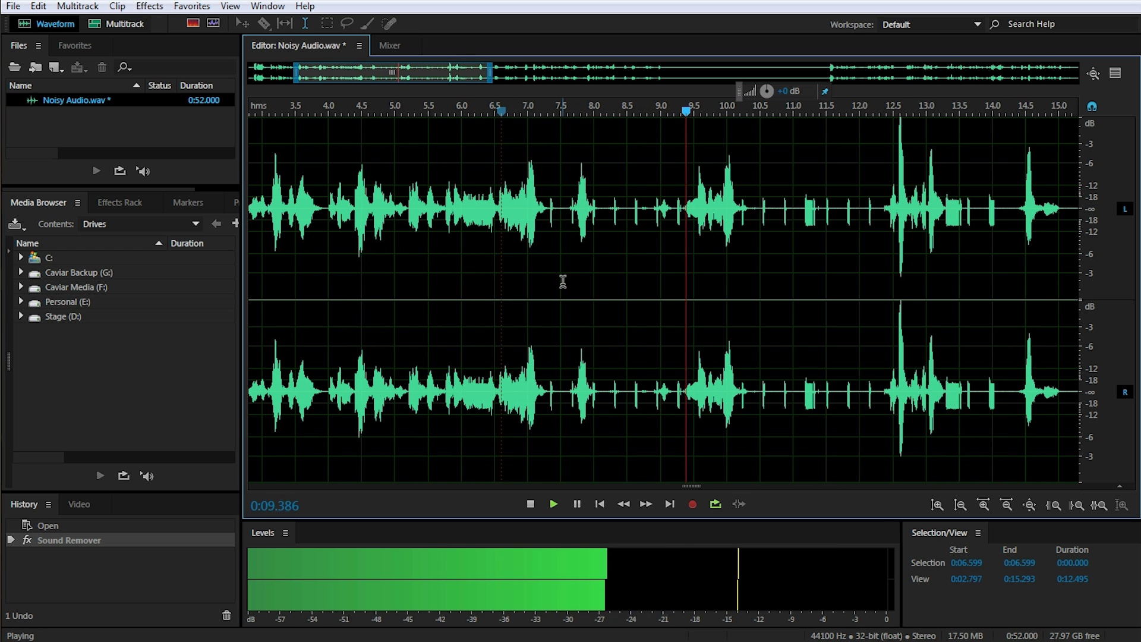
key(space)
key(space)
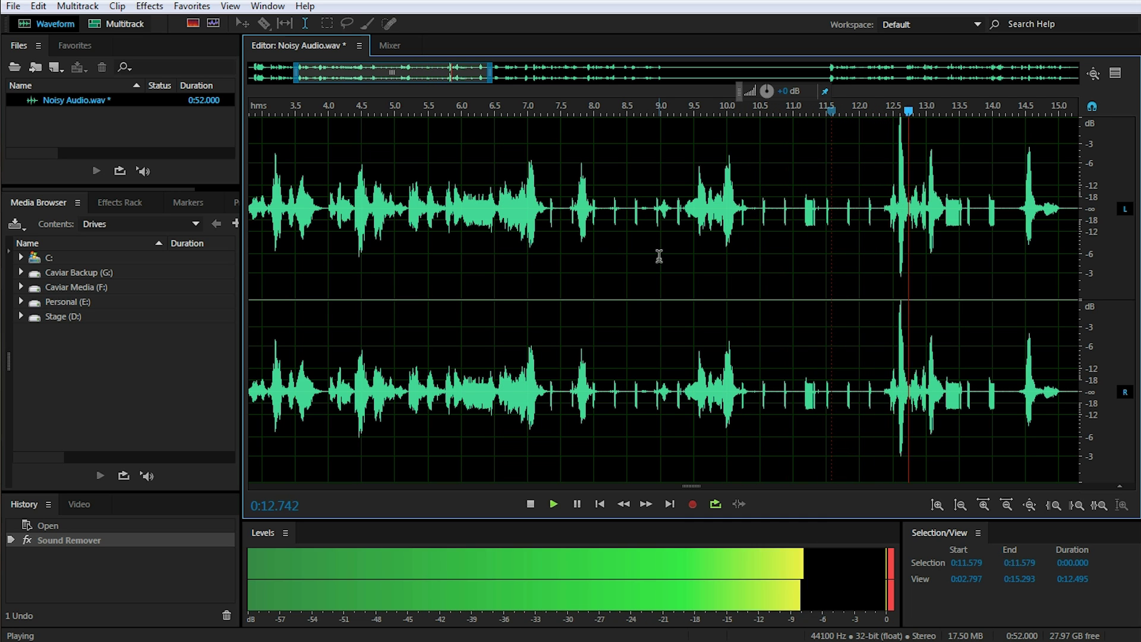
key(space)
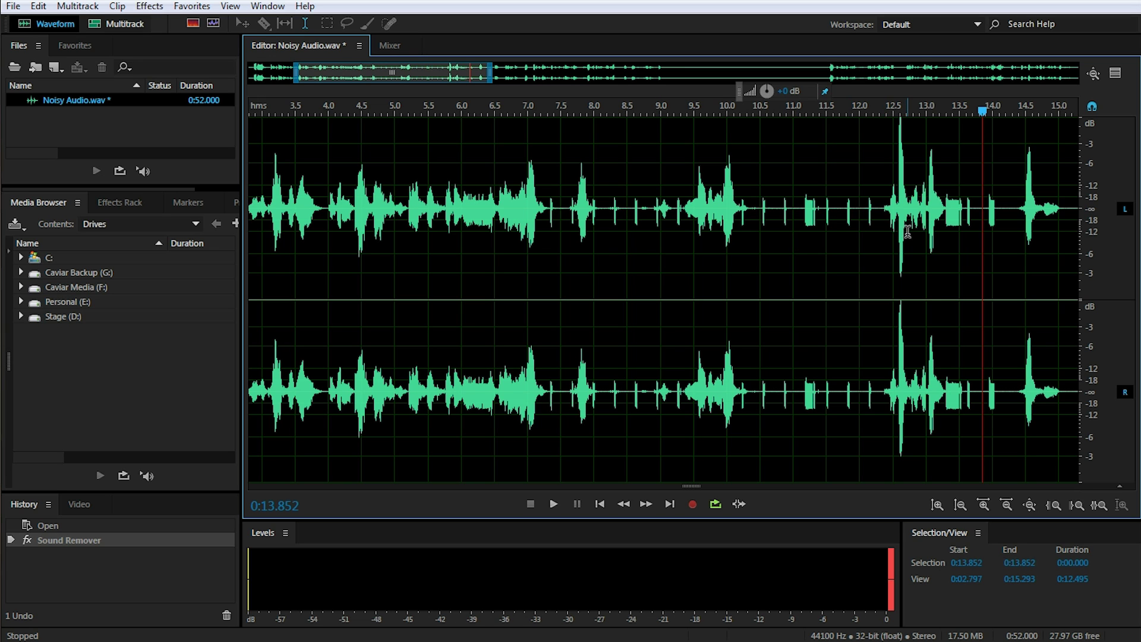
- Zoom in around 13.39 s and raise the divider to show the Spectral Frequency Display
key(equal)
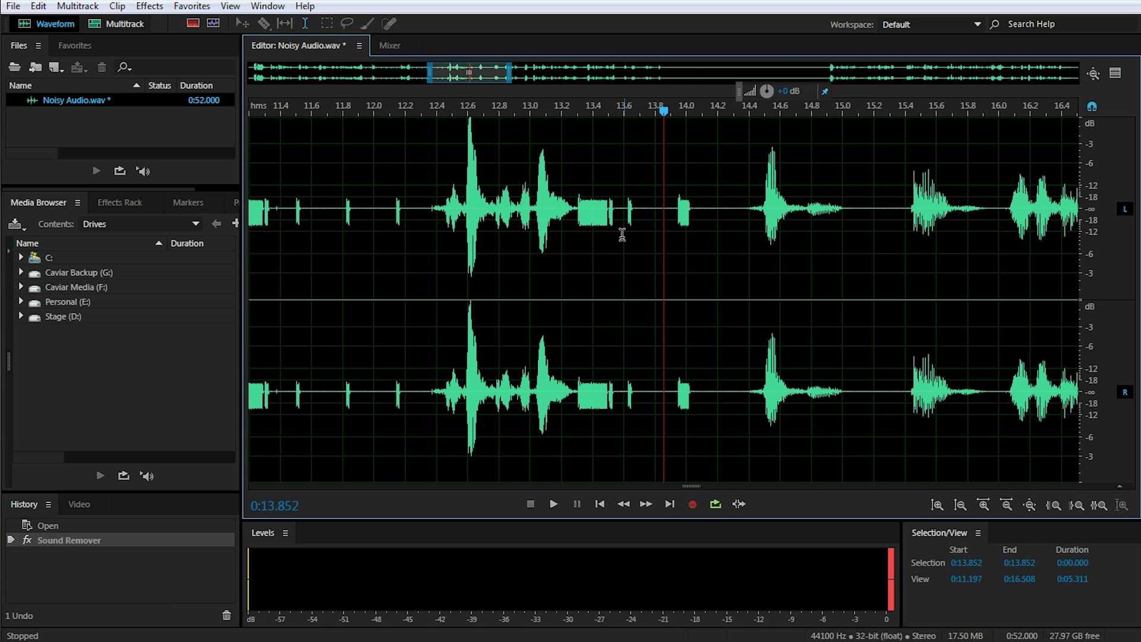
drag(364, 217, 435, 214)
drag(618, 225, 632, 224)
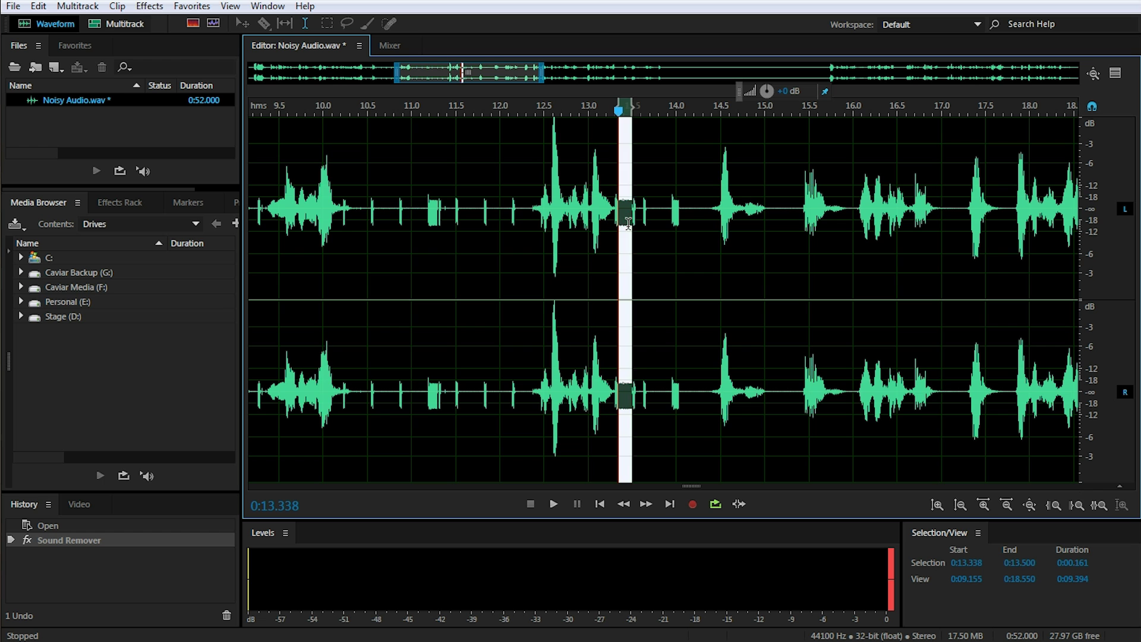
click(622, 226)
scroll(630, 226, up, 5)
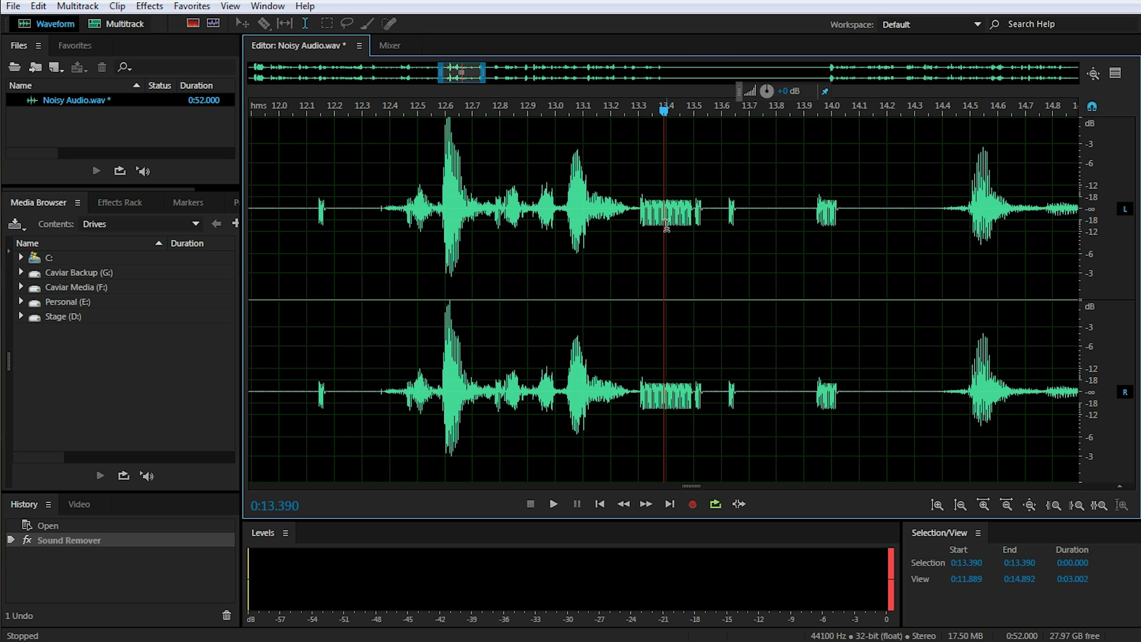
scroll(679, 223, up, 1)
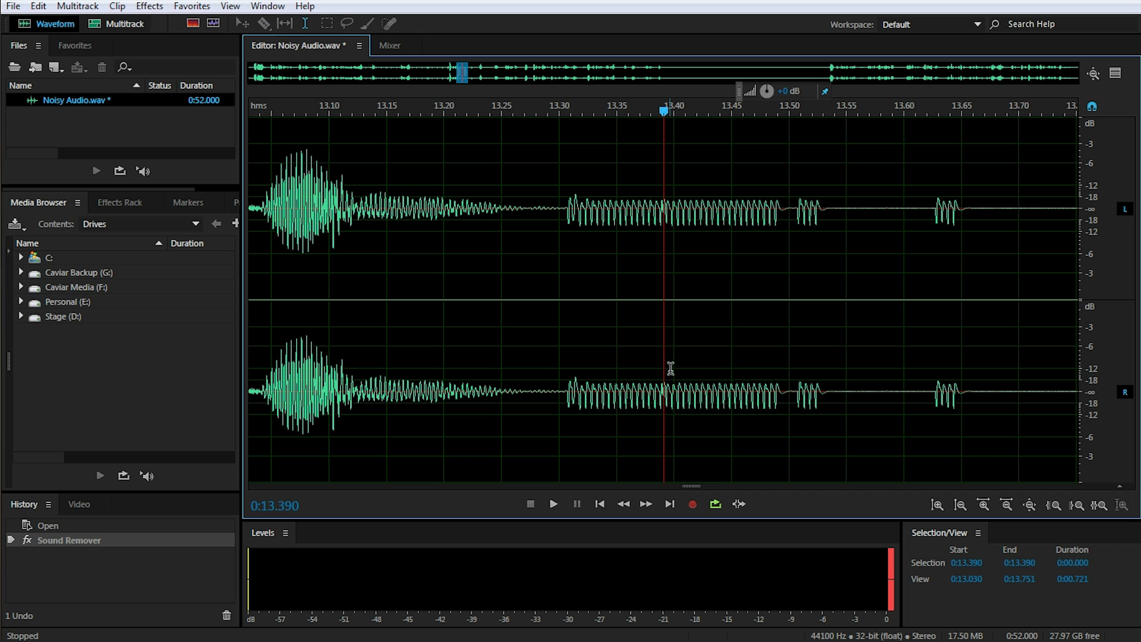
drag(692, 484, 724, 149)
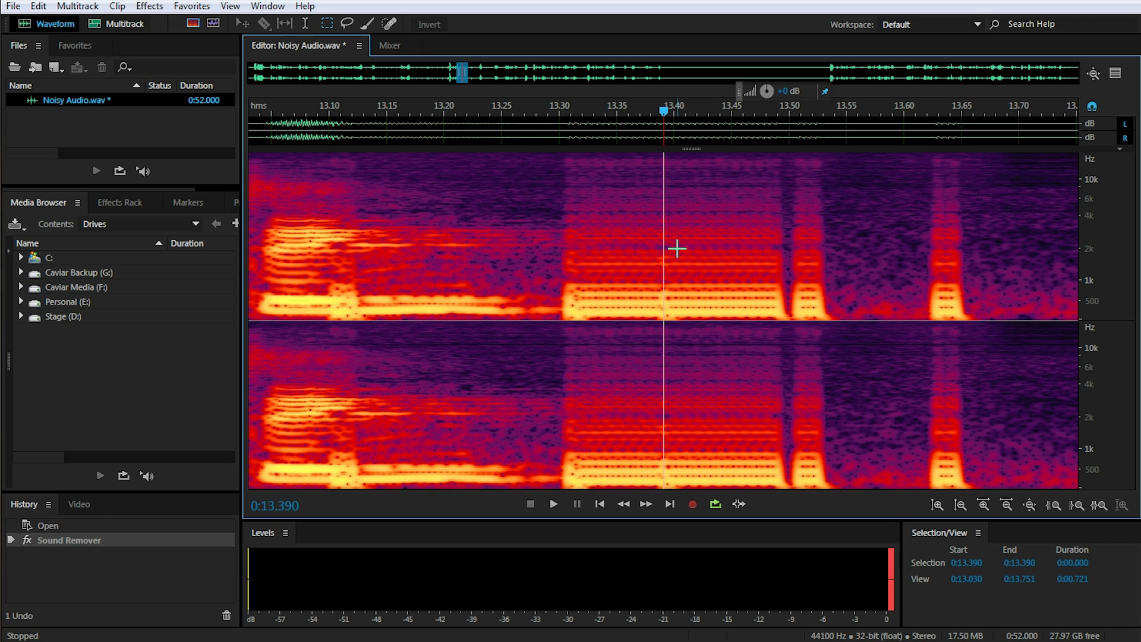
- Select the buzz from 13.312 to 13.485 s with the Time Selection tool and play it
click(306, 23)
click(574, 244)
drag(573, 244, 773, 260)
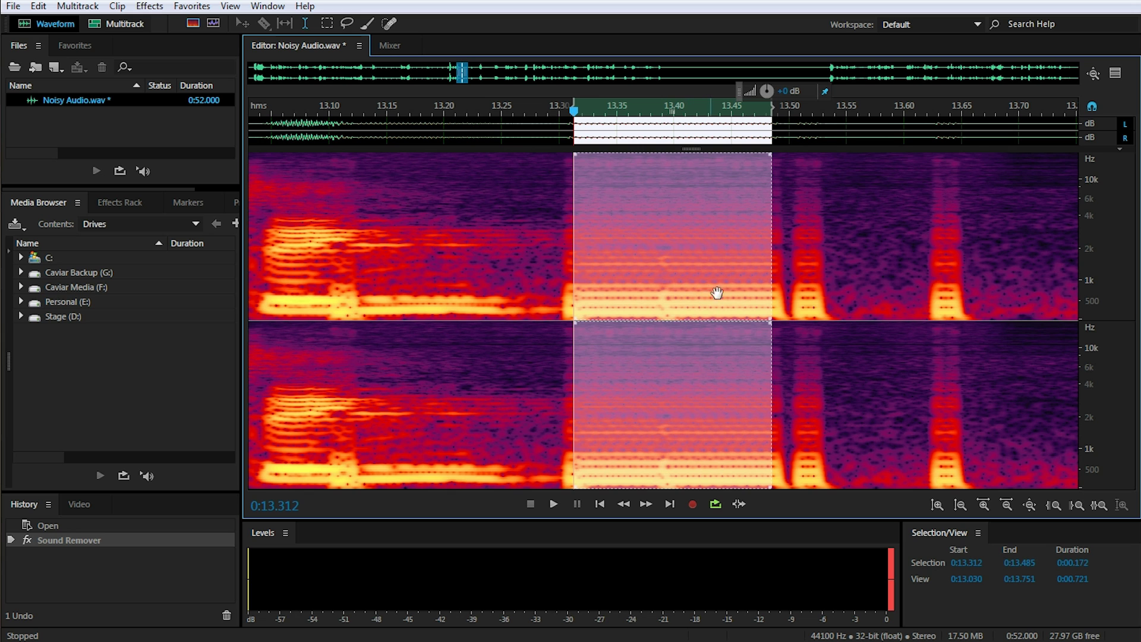
key(space)
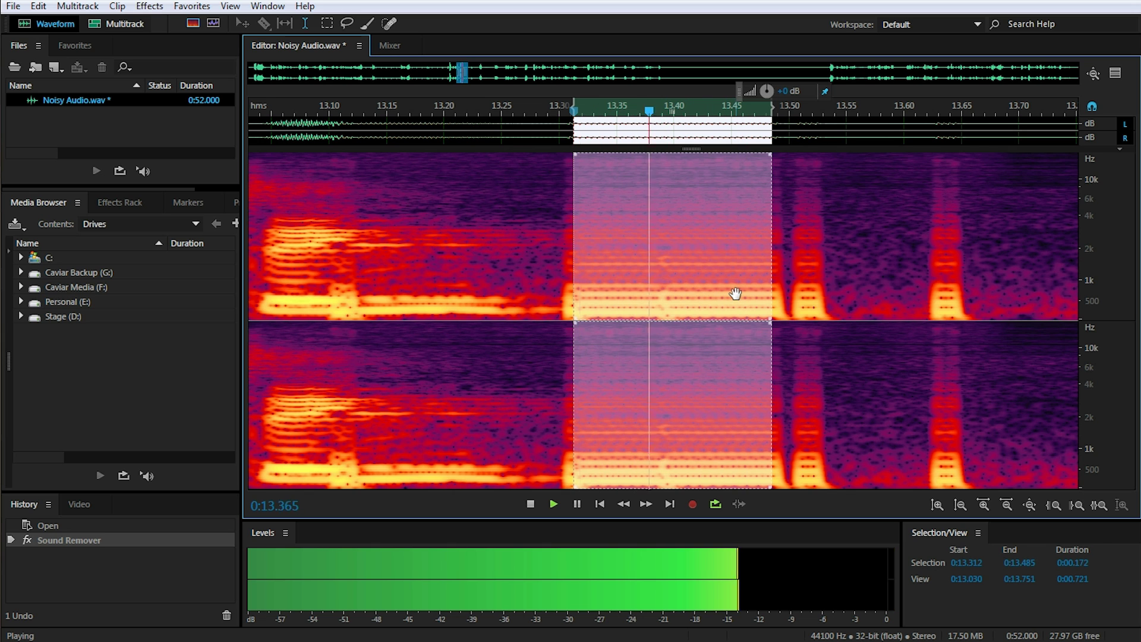
key(space)
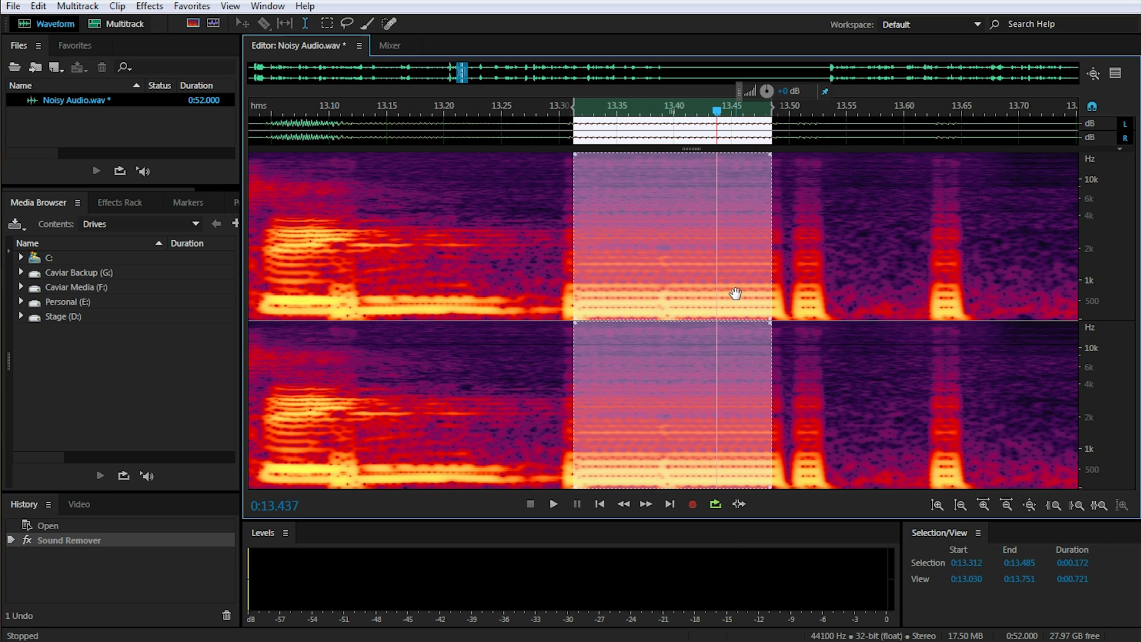
click(149, 6)
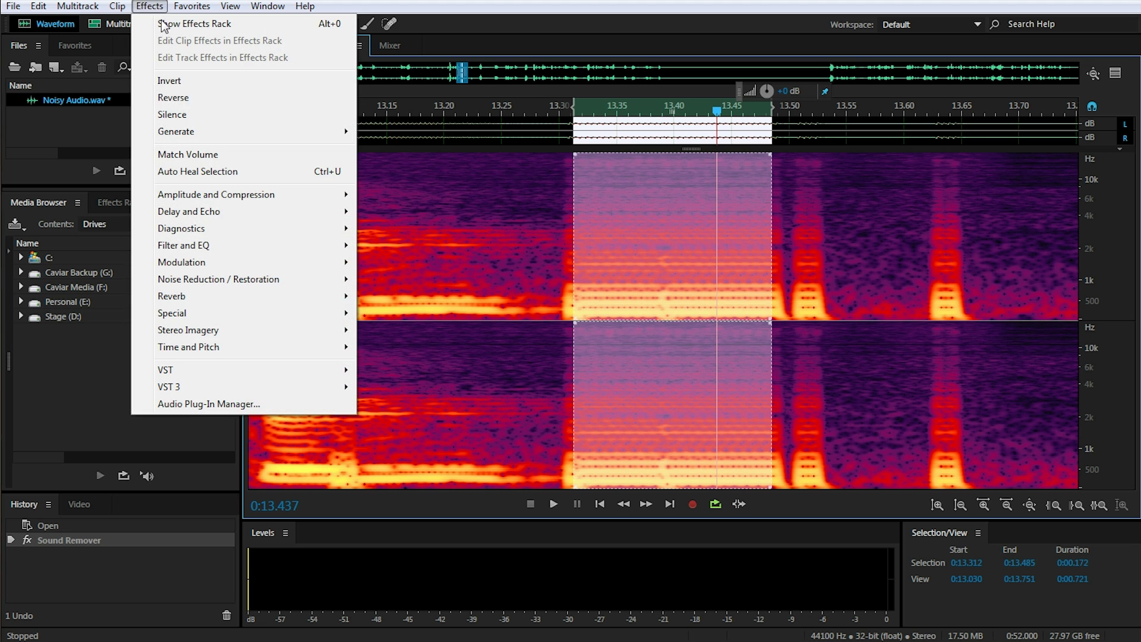
- Open Sound Remover on the 13.312–13.485 s buzz, enlarge the spectral view, and learn the sound model
mouse_move(229, 290)
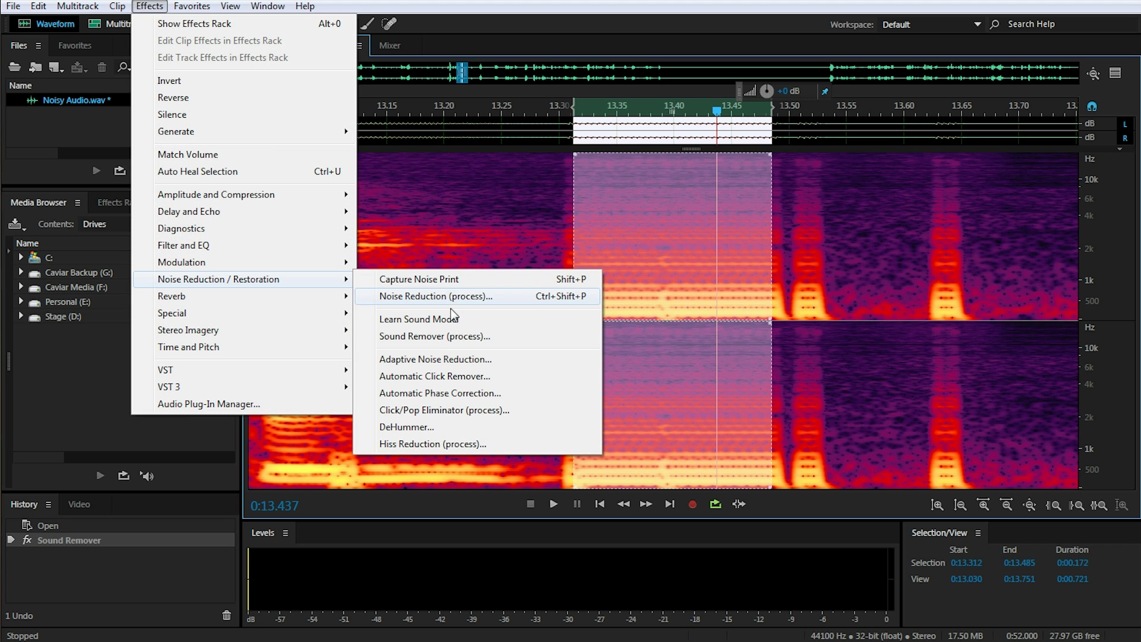
click(496, 343)
drag(687, 362, 689, 445)
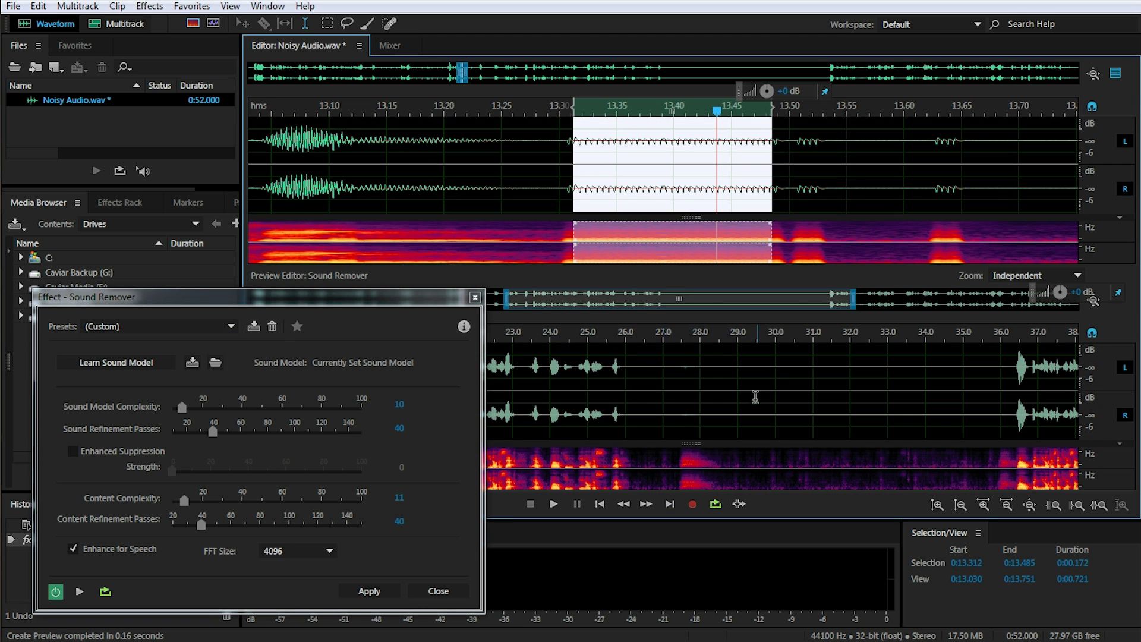
drag(692, 444, 692, 397)
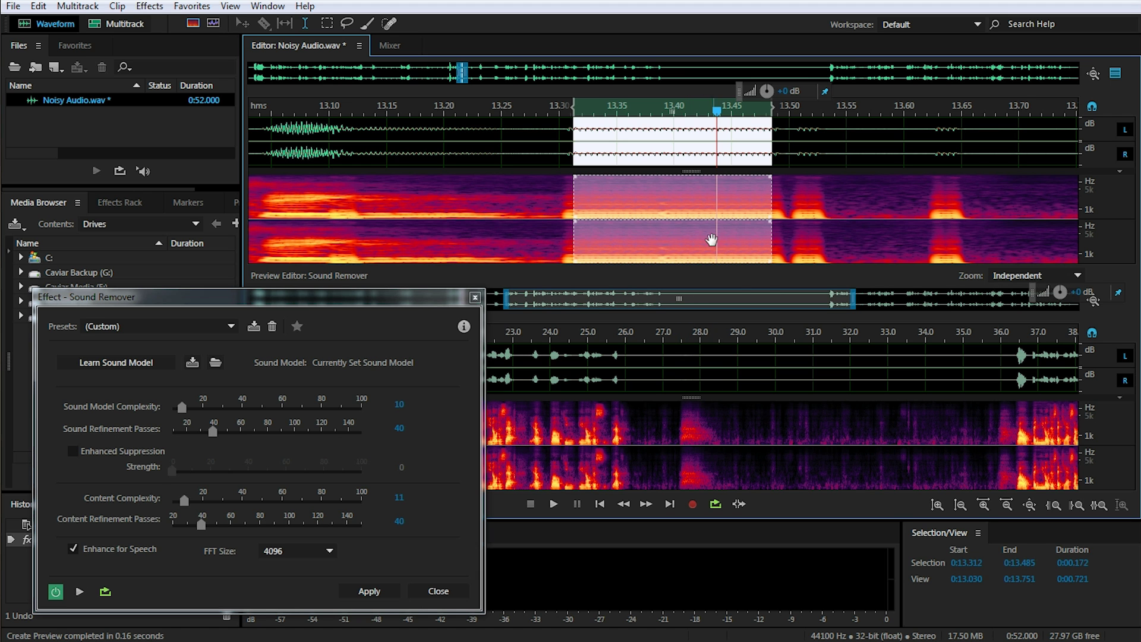
mouse_move(695, 398)
mouse_down()
mouse_move(694, 460)
mouse_move(696, 381)
mouse_move(699, 410)
mouse_move(704, 390)
mouse_move(693, 387)
mouse_up()
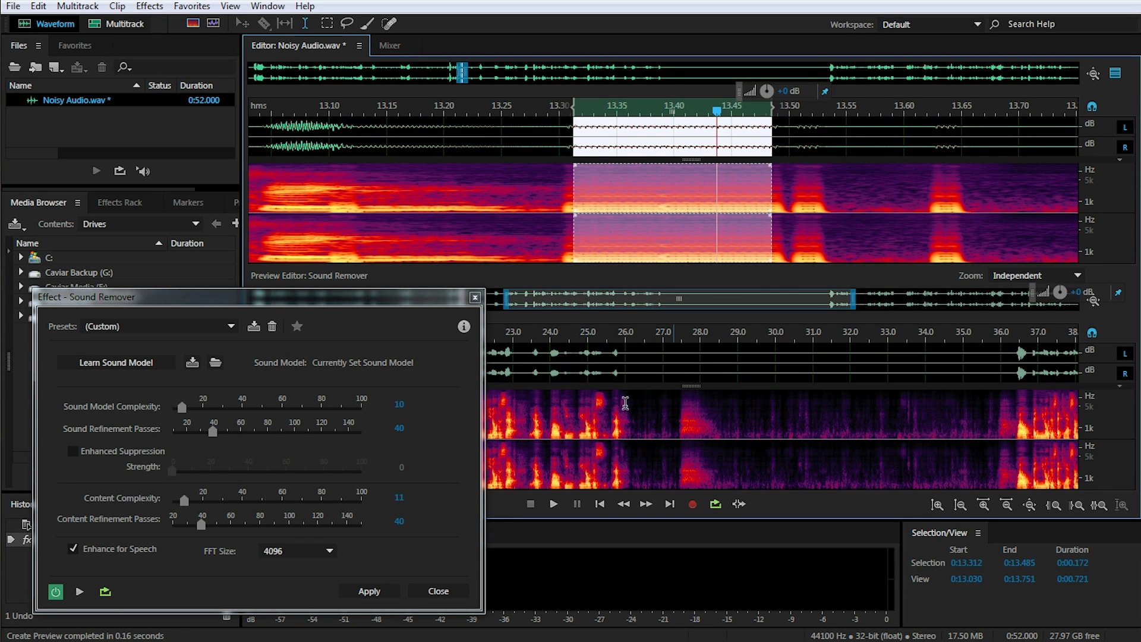
click(112, 369)
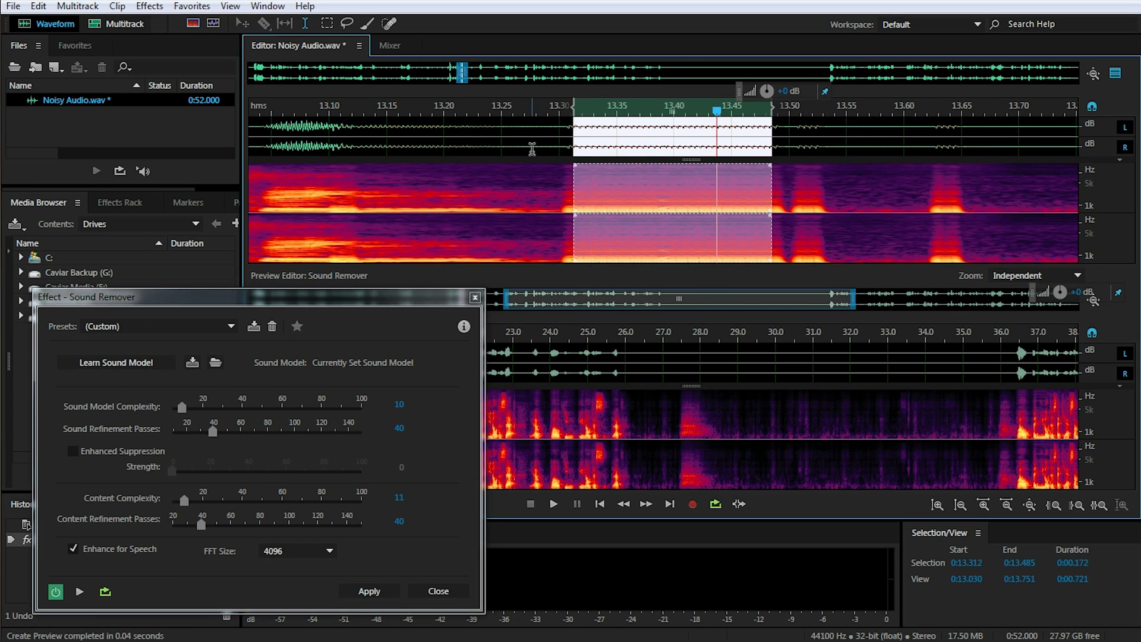
scroll(618, 128, down, 10)
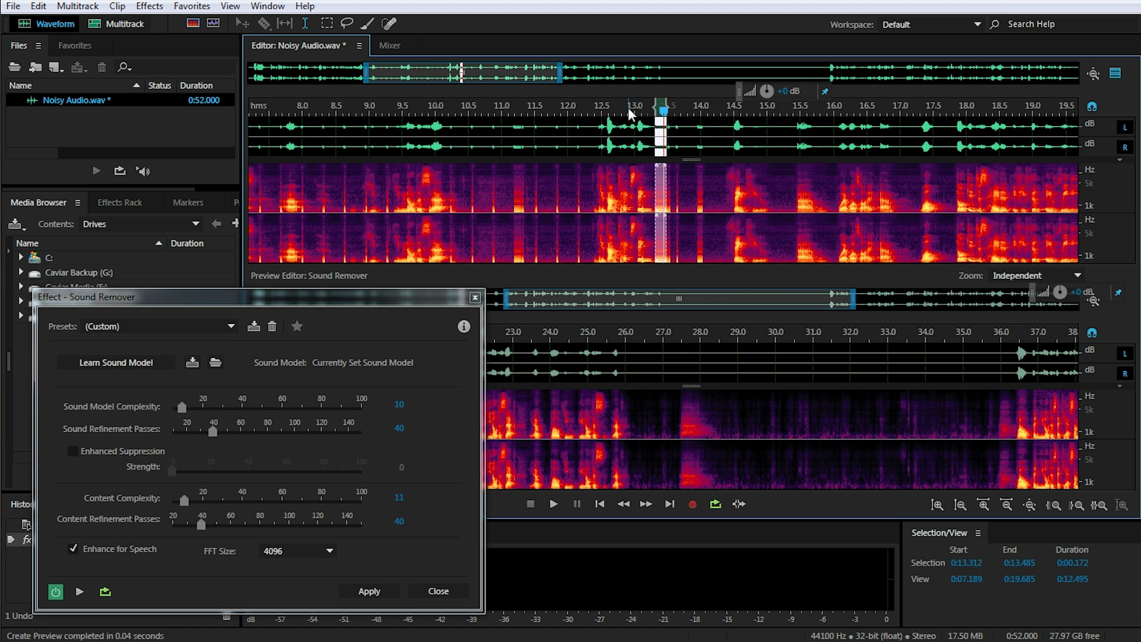
- Preview the buzz-removed audio from about 11.5 s
click(536, 119)
key(space)
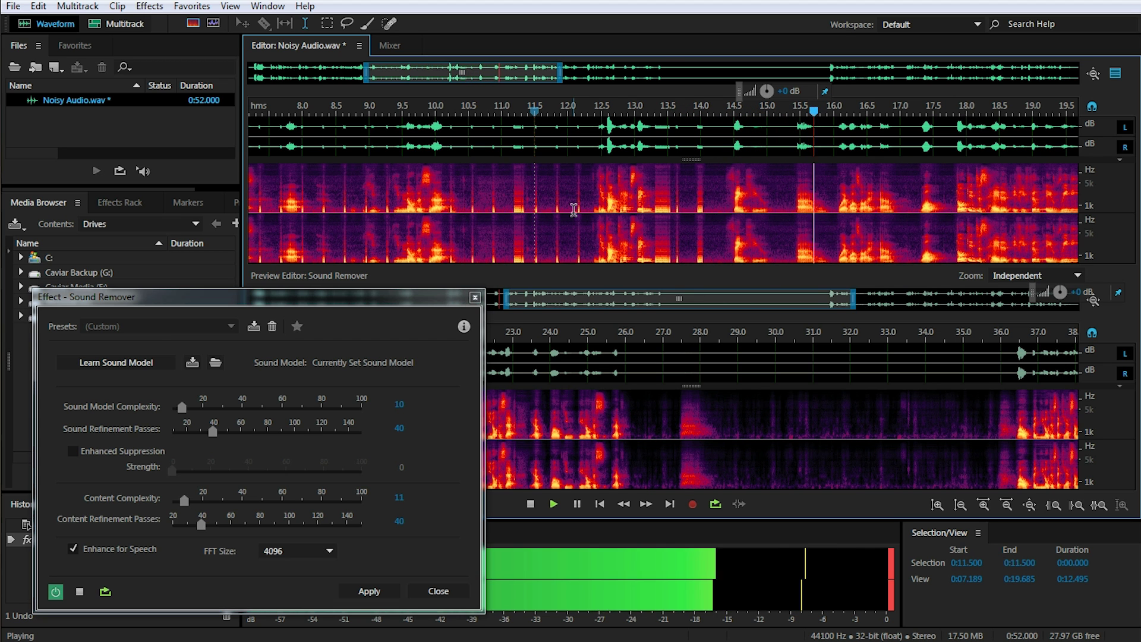
key(space)
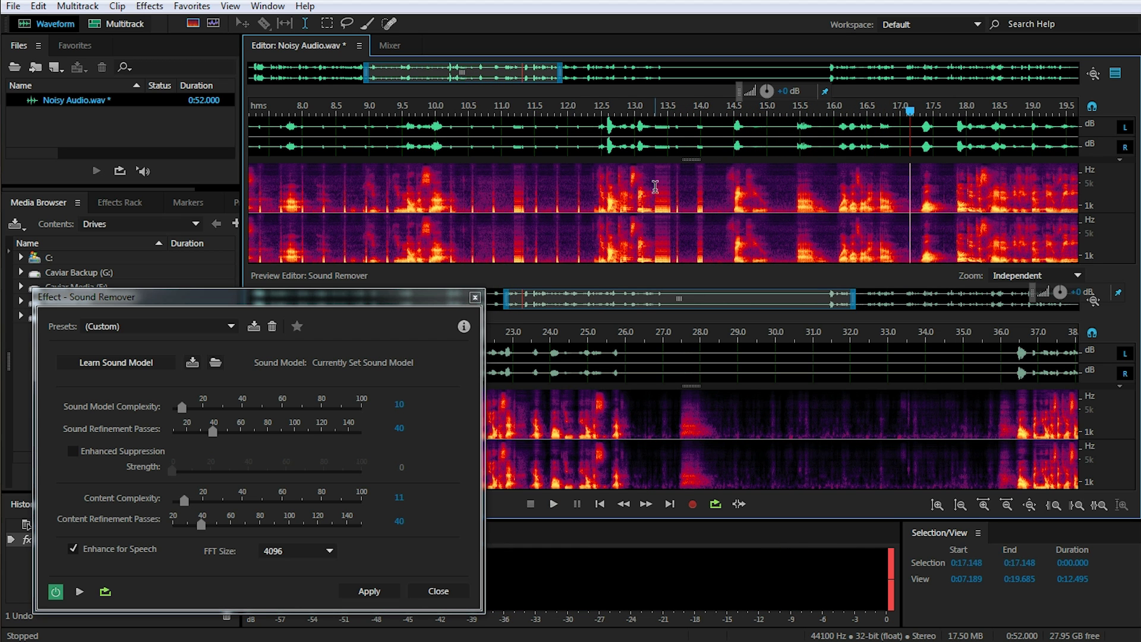
scroll(652, 133, up, 3)
scroll(559, 299, up, 3)
drag(559, 299, 646, 299)
drag(544, 73, 687, 89)
drag(607, 299, 395, 299)
drag(661, 74, 401, 93)
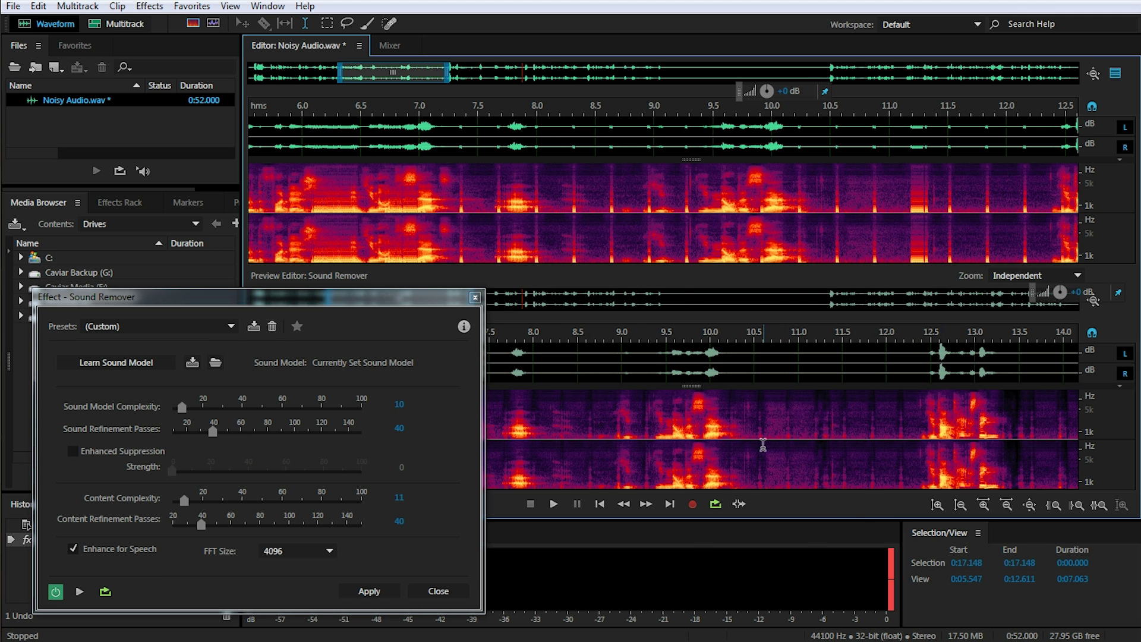
scroll(470, 138, down, 3)
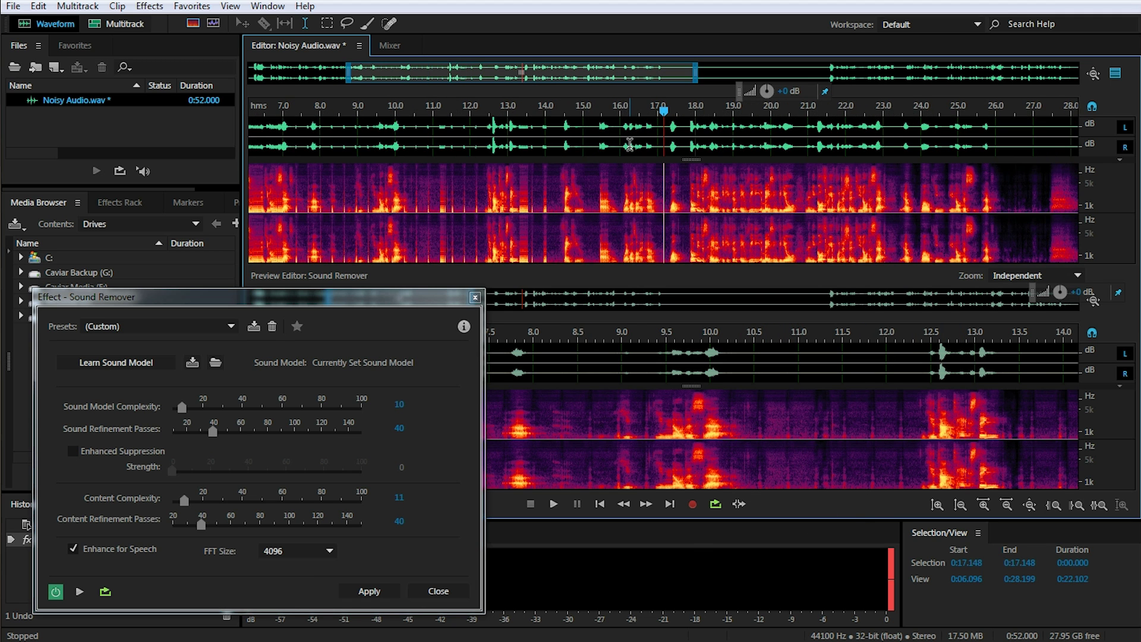
scroll(557, 139, down, 3)
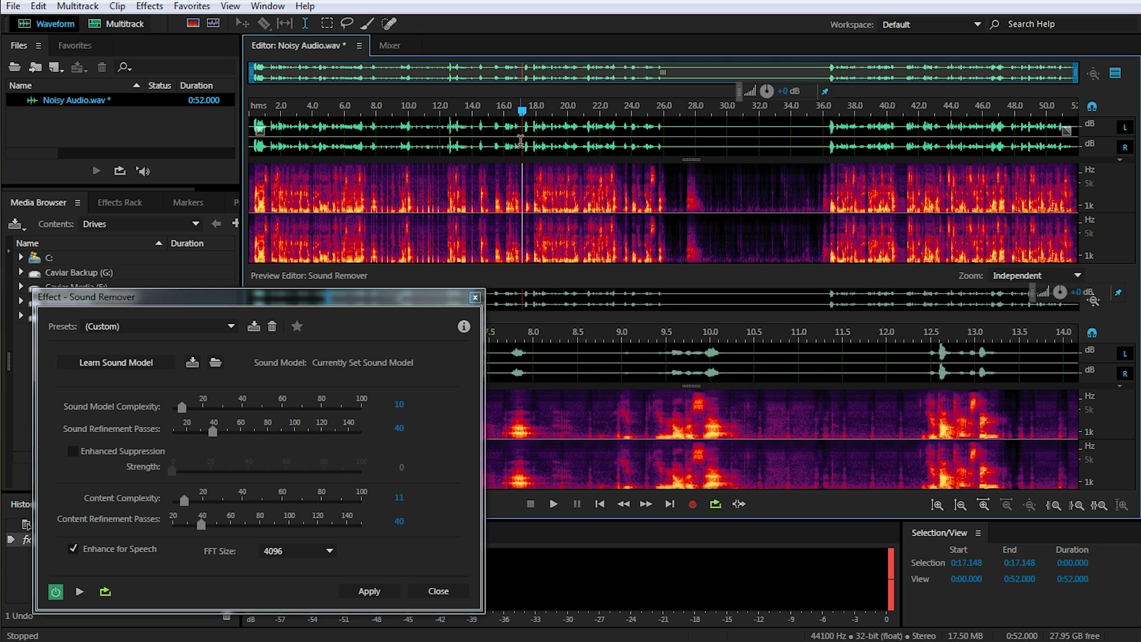
- Preview again from about 15 s and 6.5 s, then select the entire recording
click(491, 111)
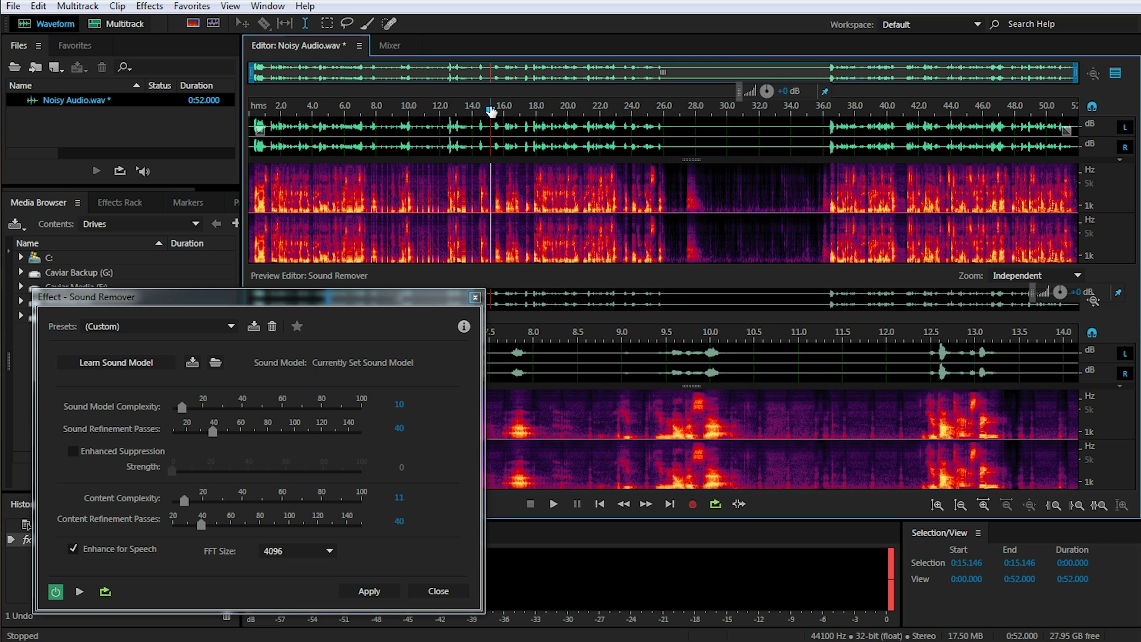
key(space)
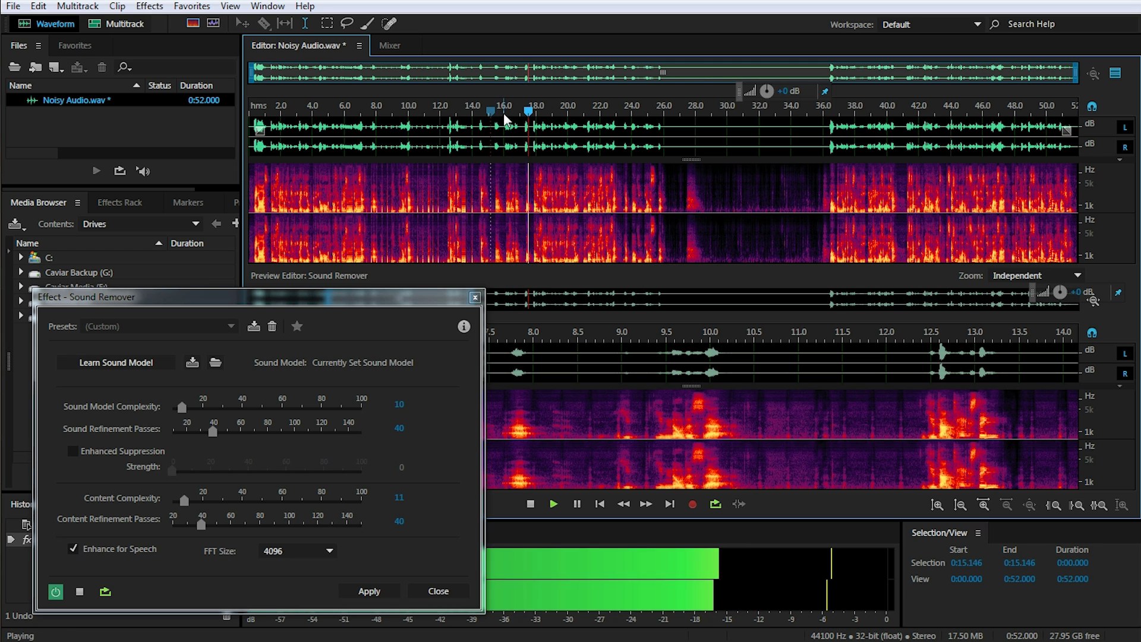
key(space)
click(353, 125)
key(space)
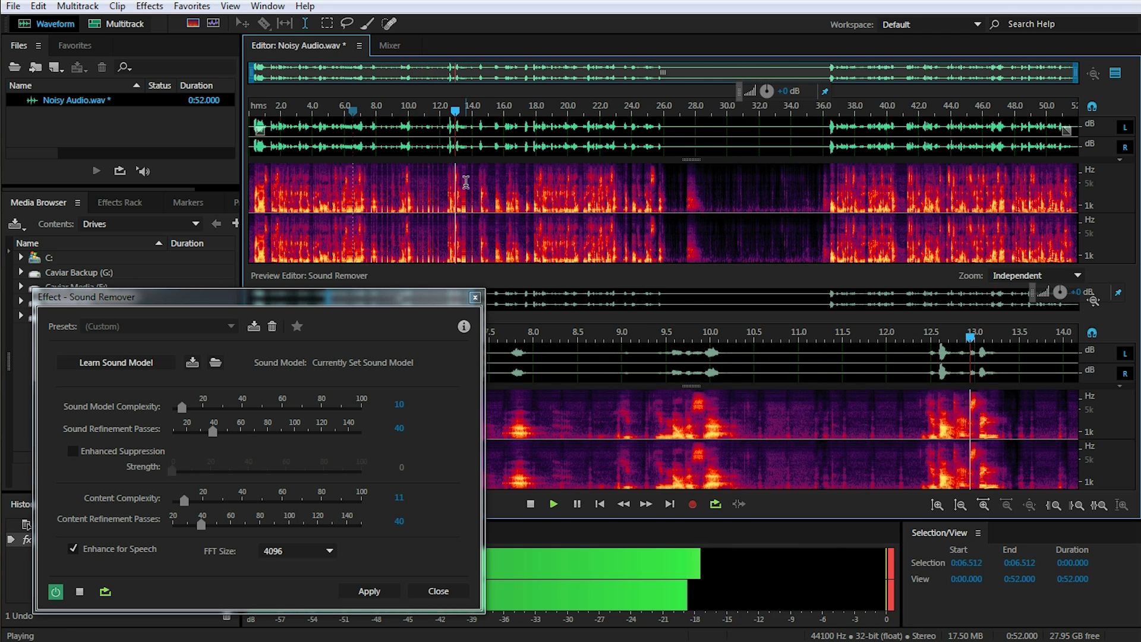
key(space)
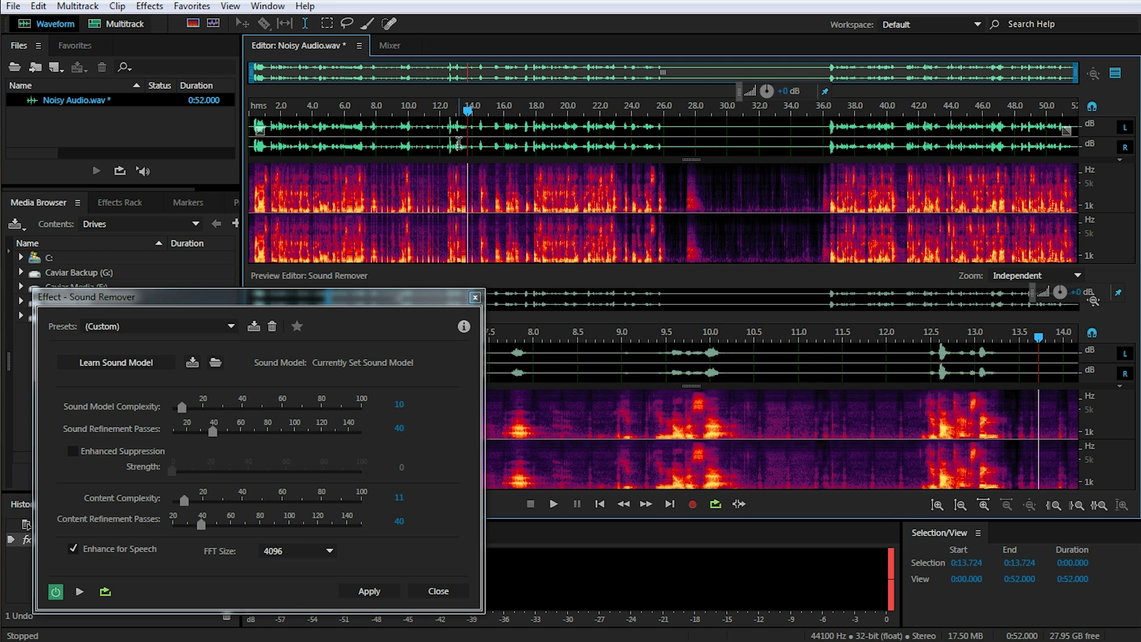
click(426, 142)
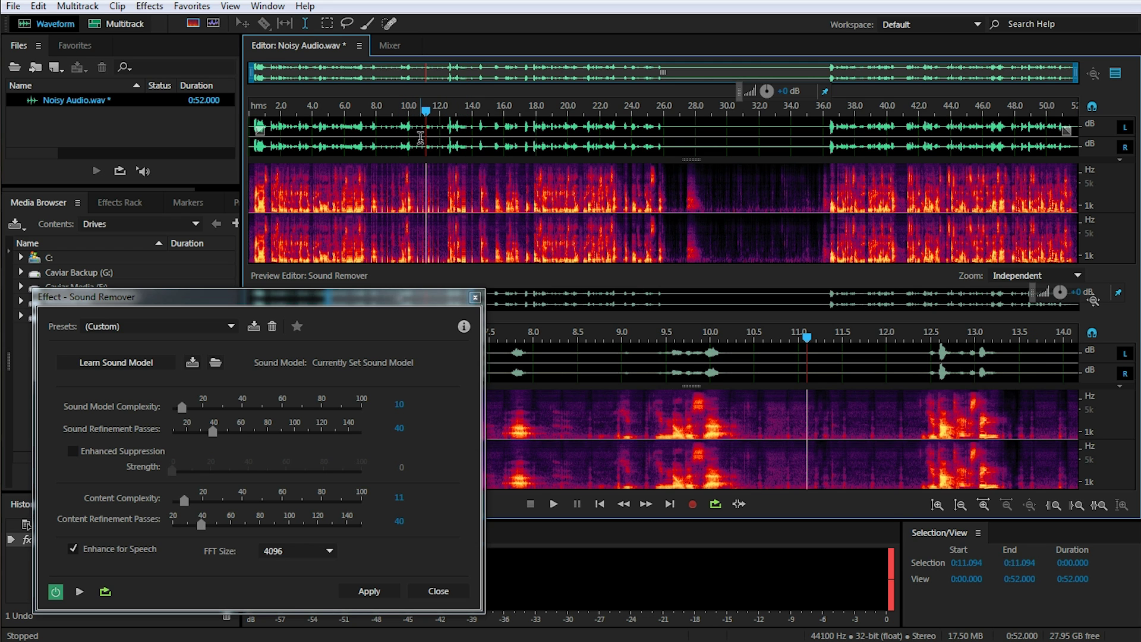
double_click(421, 136)
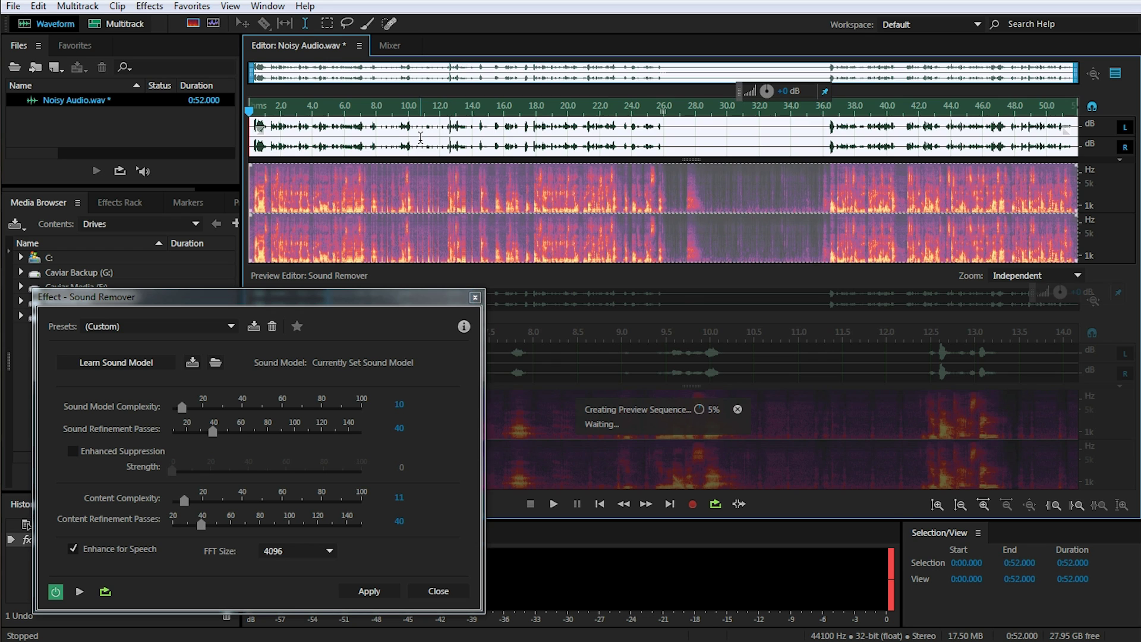
- Apply the buzz-model Sound Remover to the whole file and enlarge the waveform view
click(370, 591)
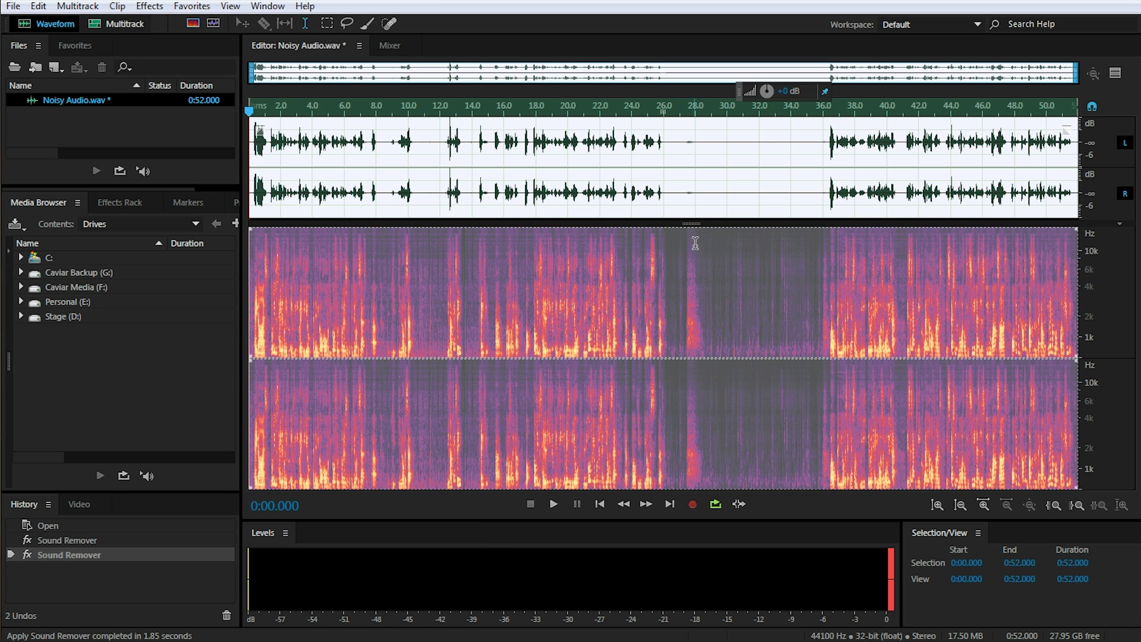
drag(691, 223, 668, 507)
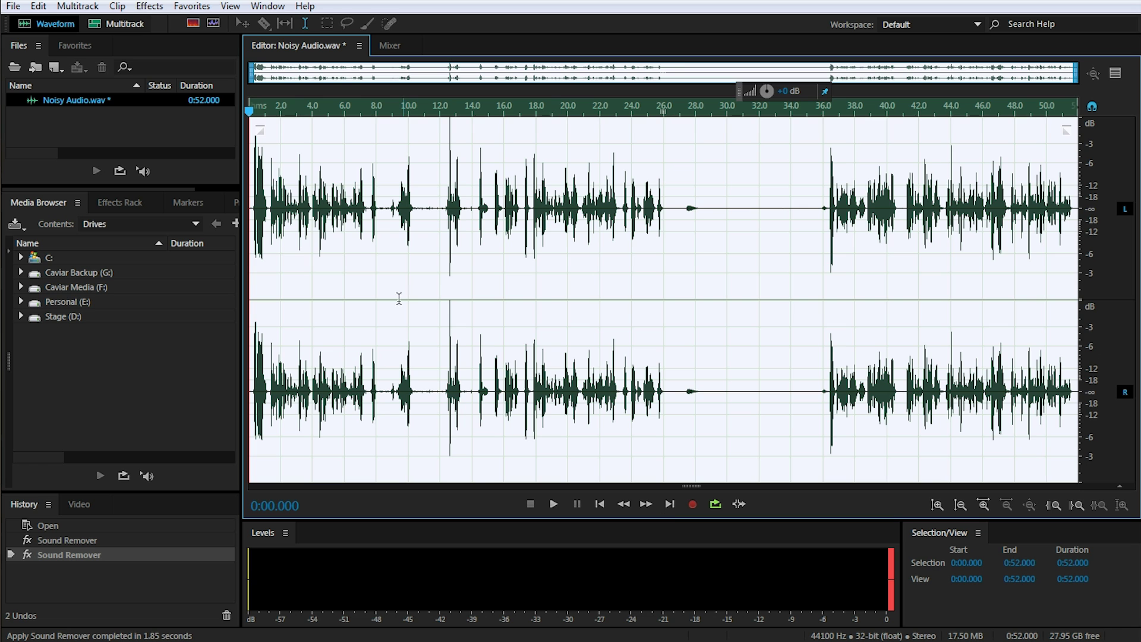
click(364, 250)
scroll(336, 244, up, 3)
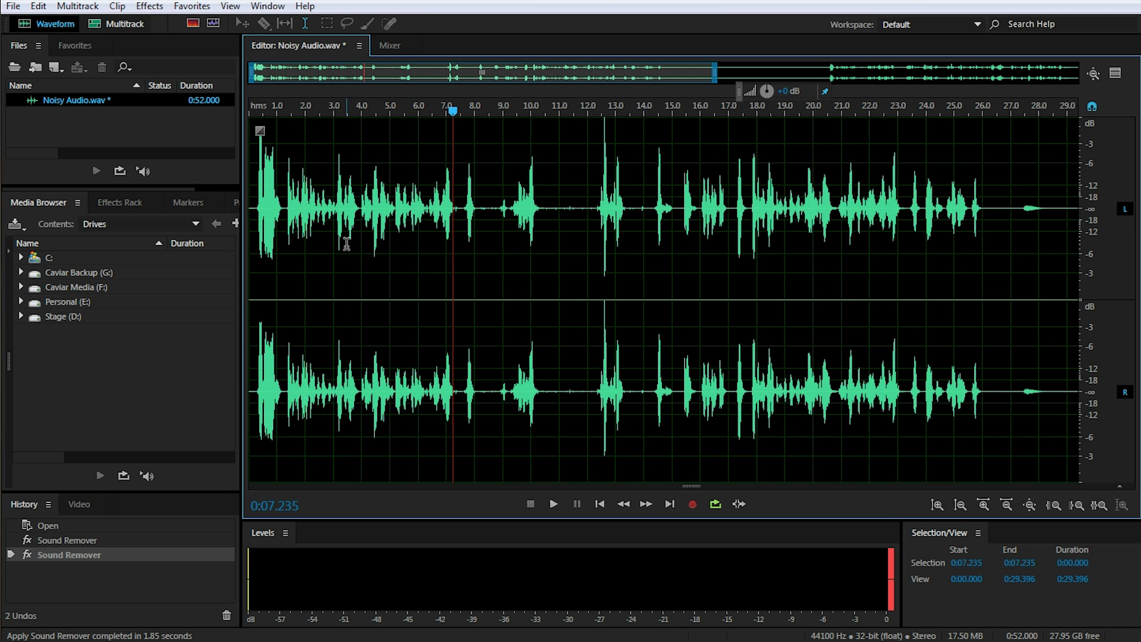
- Check the cleaned audio by playing 6.6–16.3 s, then playing from 1.3 s
drag(498, 231, 859, 246)
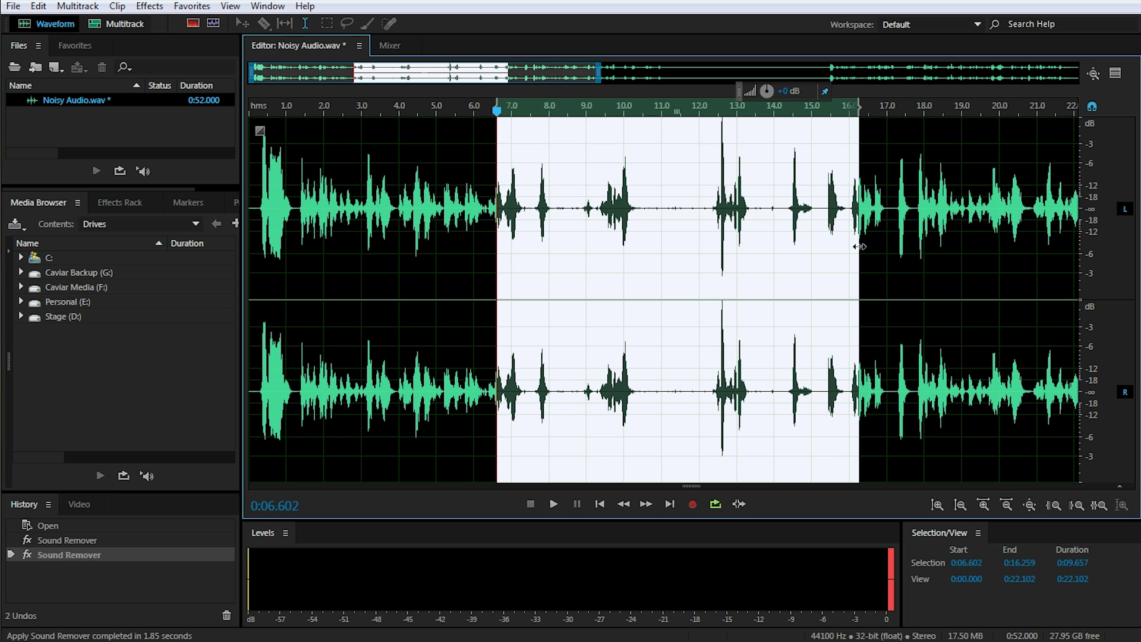
scroll(670, 214, up, 1)
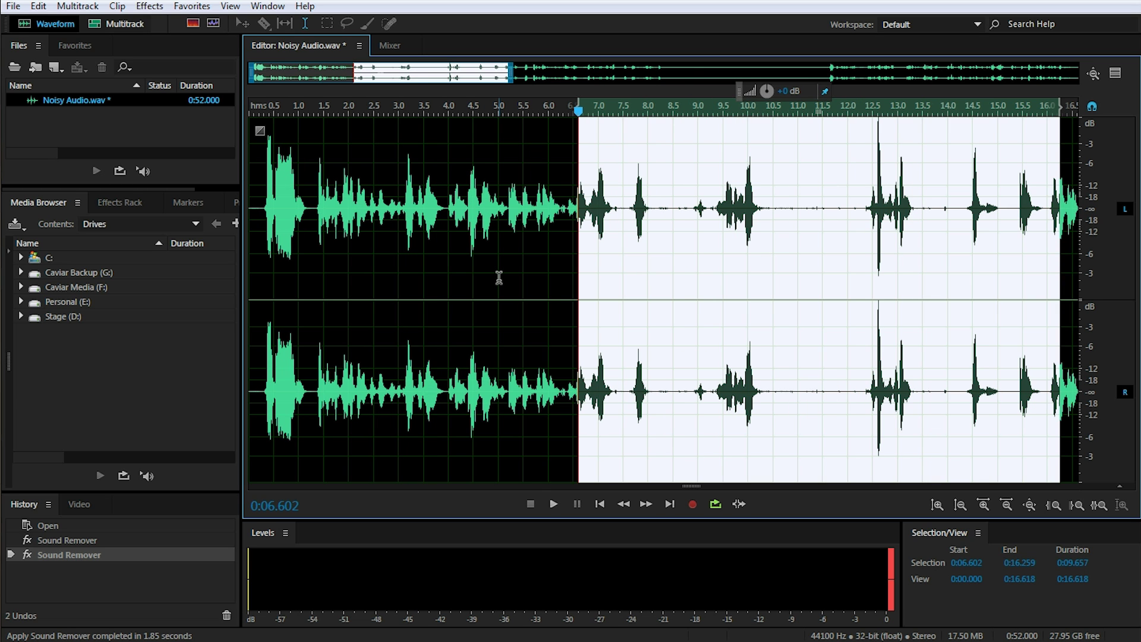
key(space)
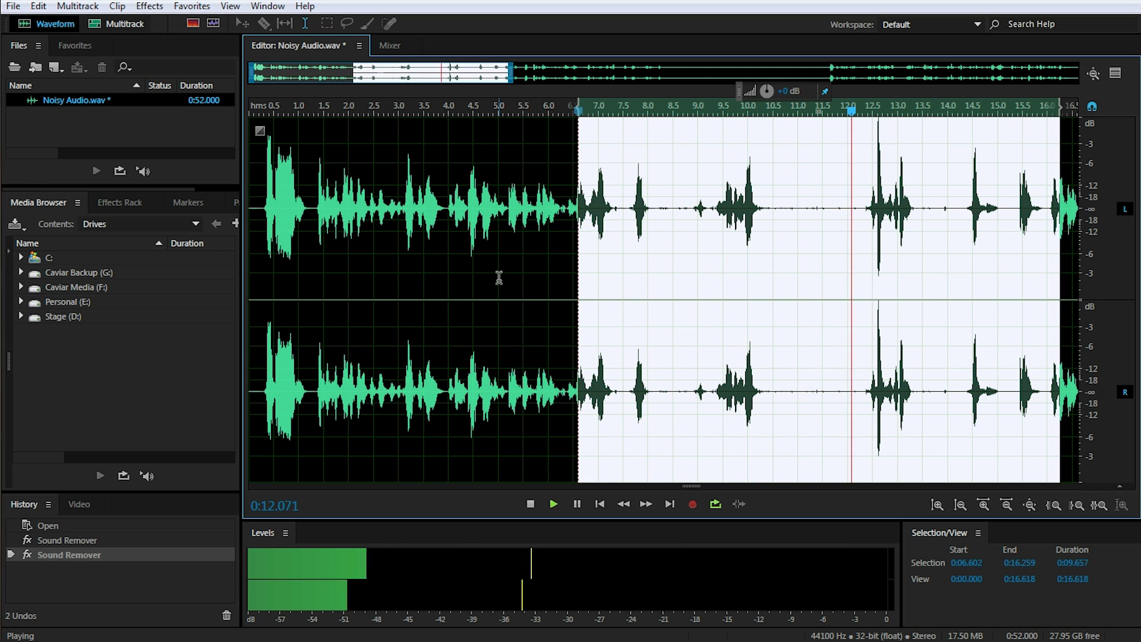
key(space)
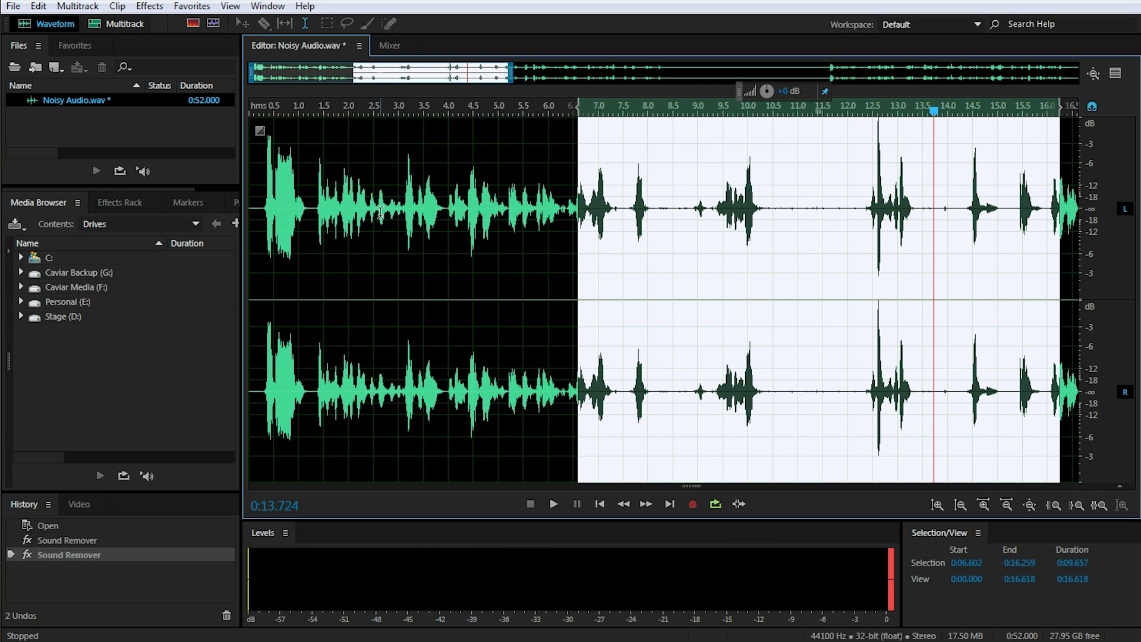
click(313, 215)
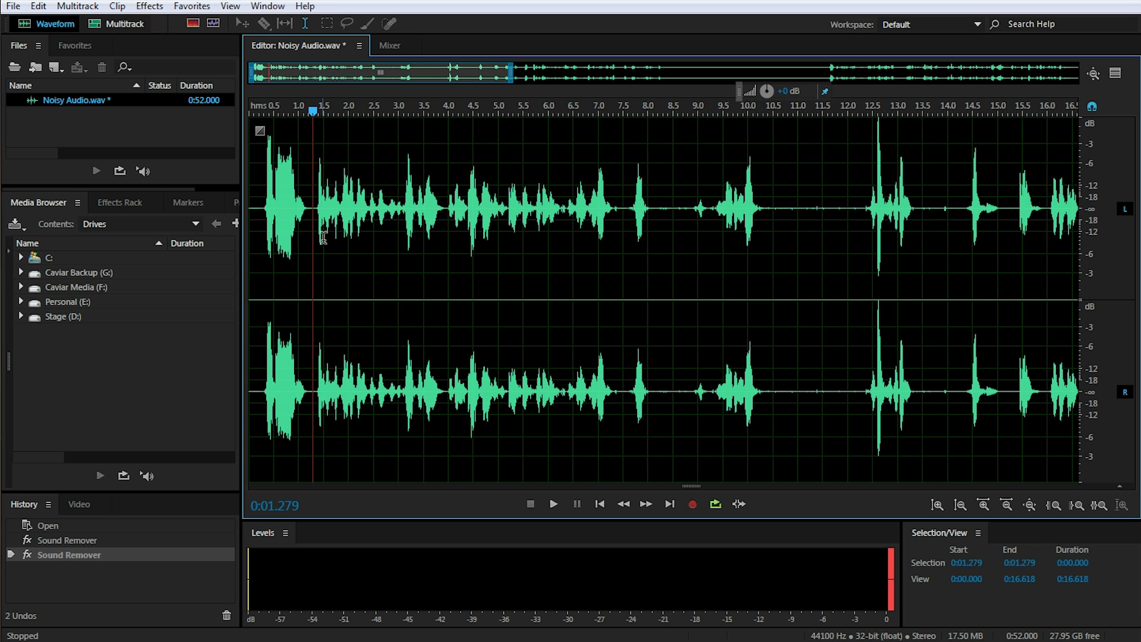
key(space)
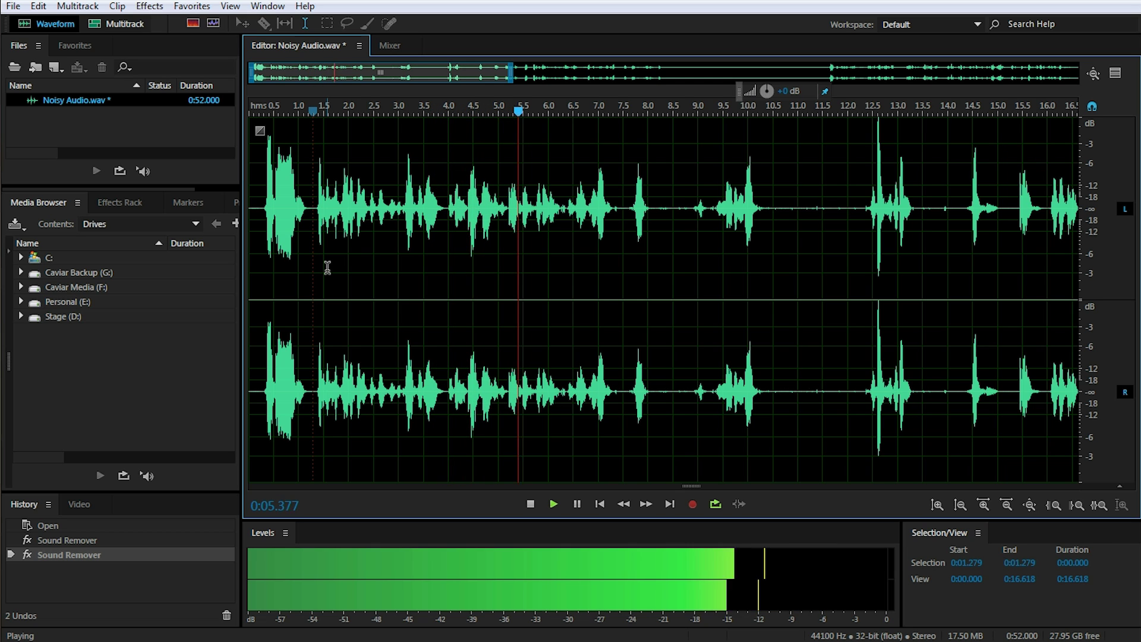
key(space)
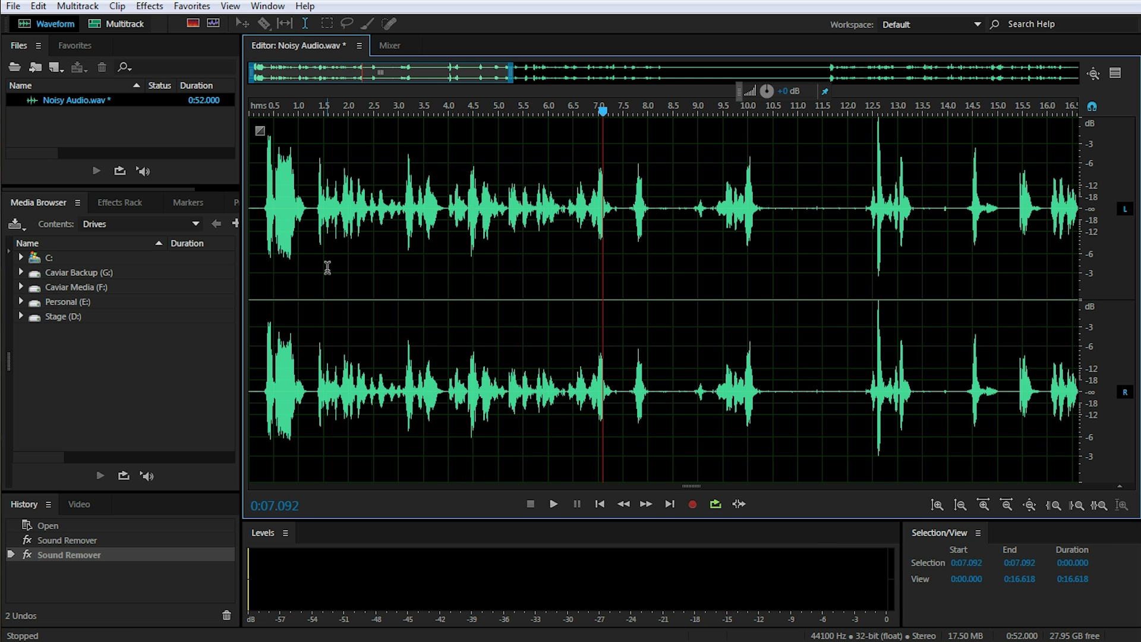